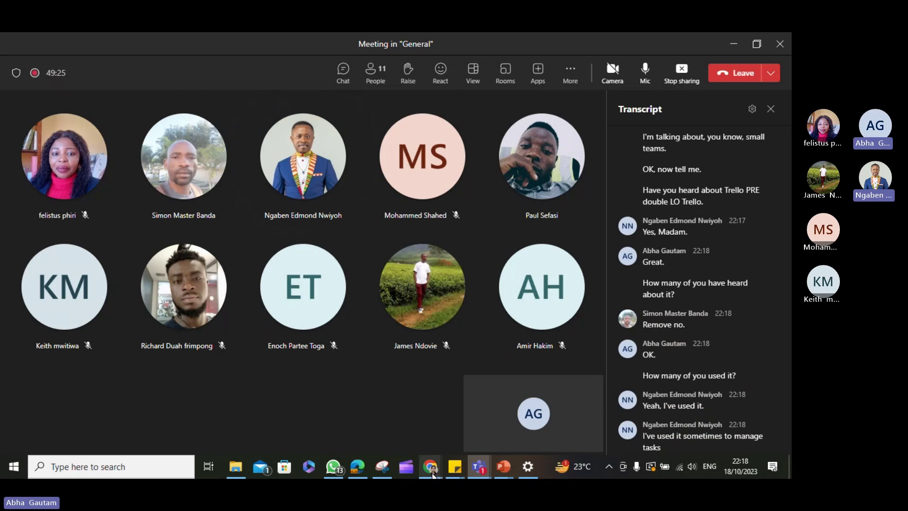
# Search the web for 'trello' from a new Chrome tab.
pyautogui.moveTo(431, 474)
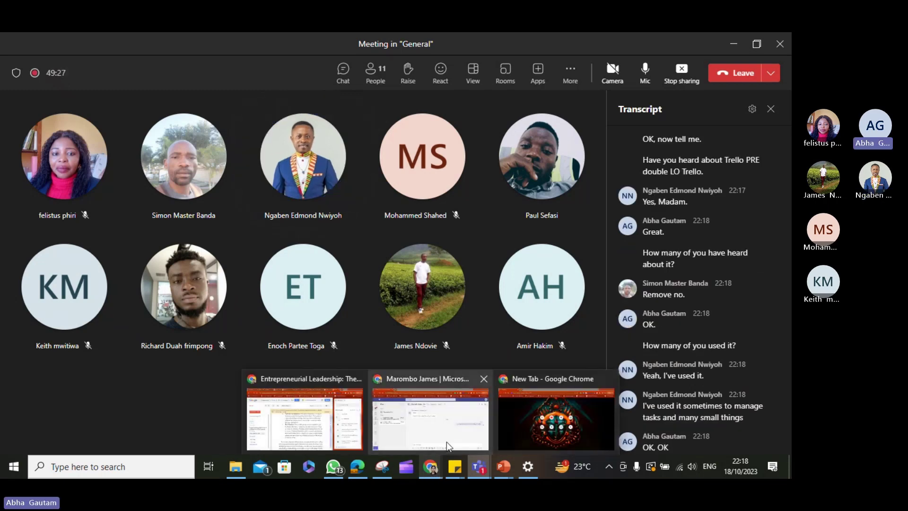
pyautogui.click(560, 404)
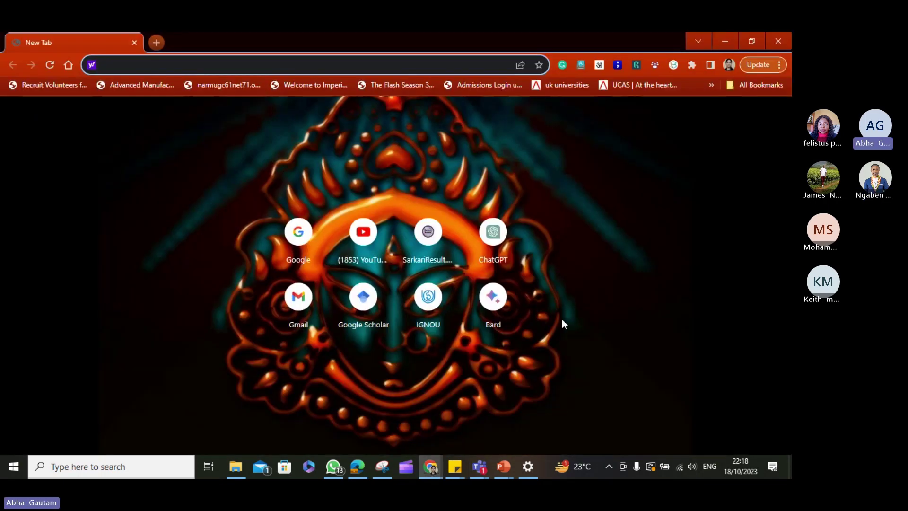
pyautogui.write('trello')
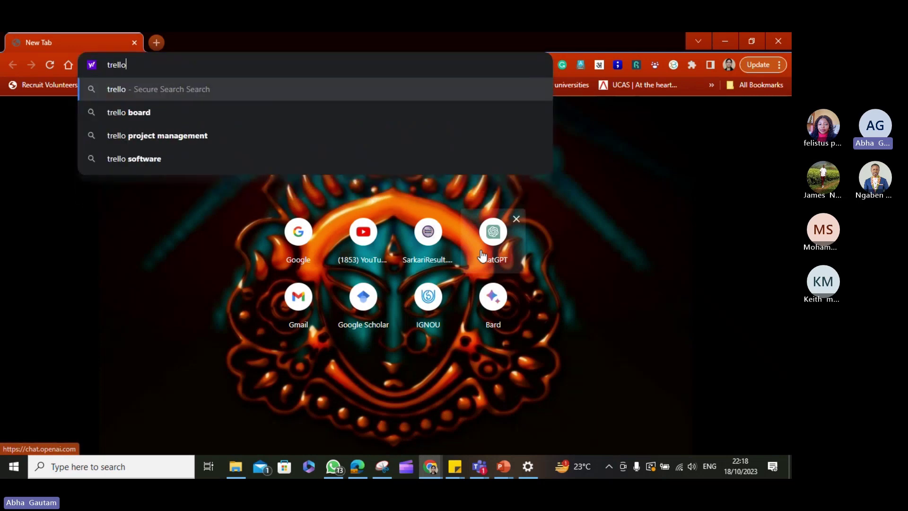
pyautogui.press('Return')
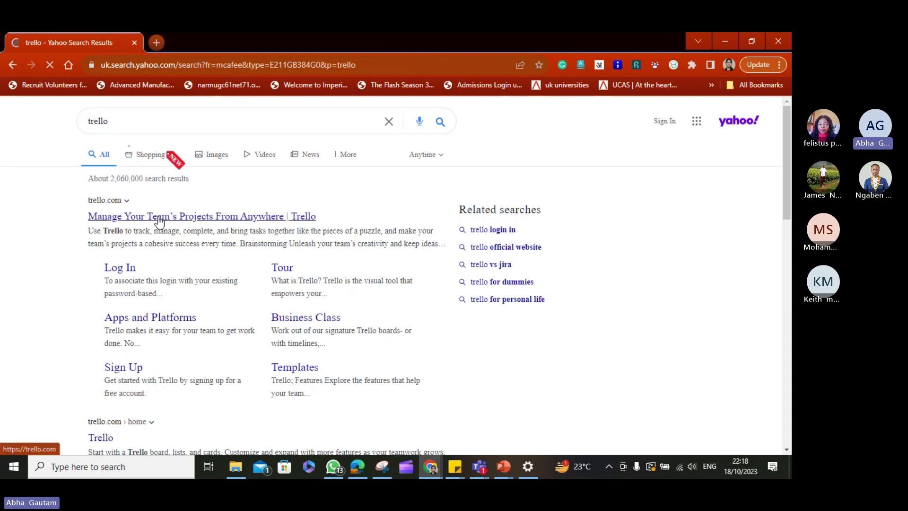
# Open the official Trello site and log in using a Google account.
pyautogui.click(158, 217)
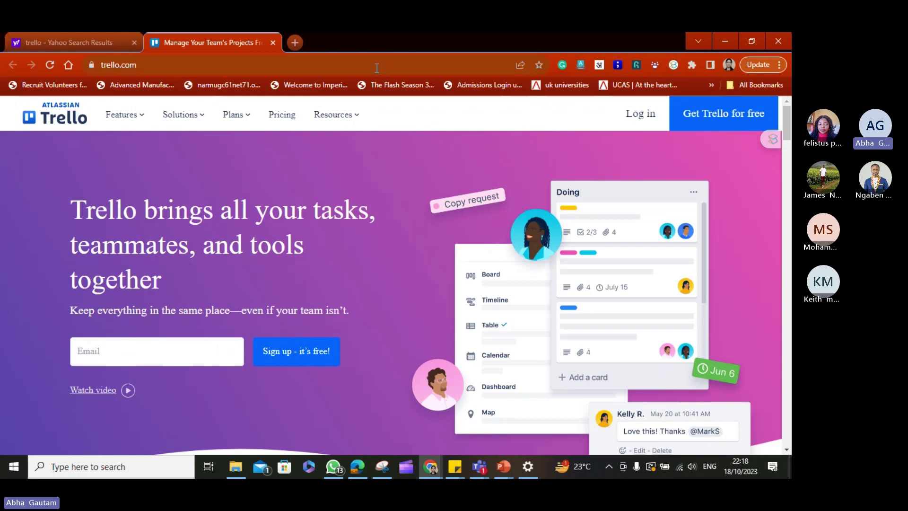
pyautogui.click(633, 116)
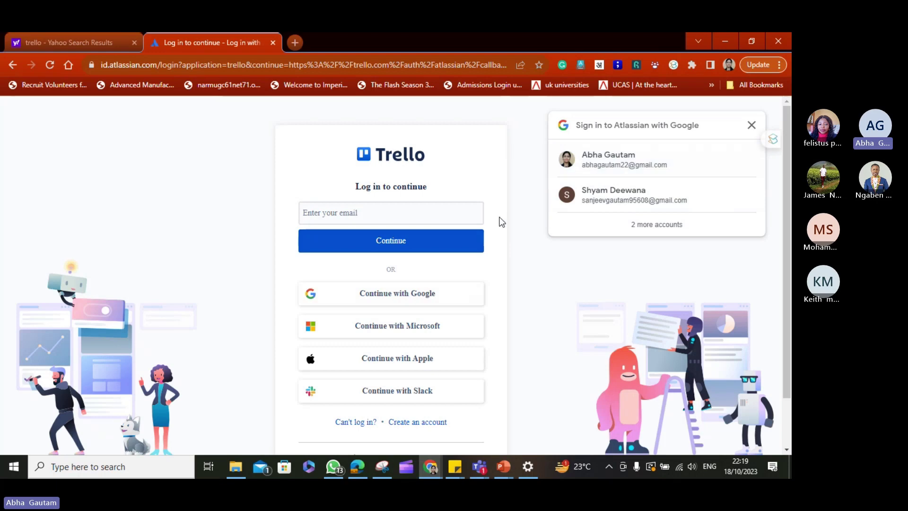
pyautogui.click(429, 294)
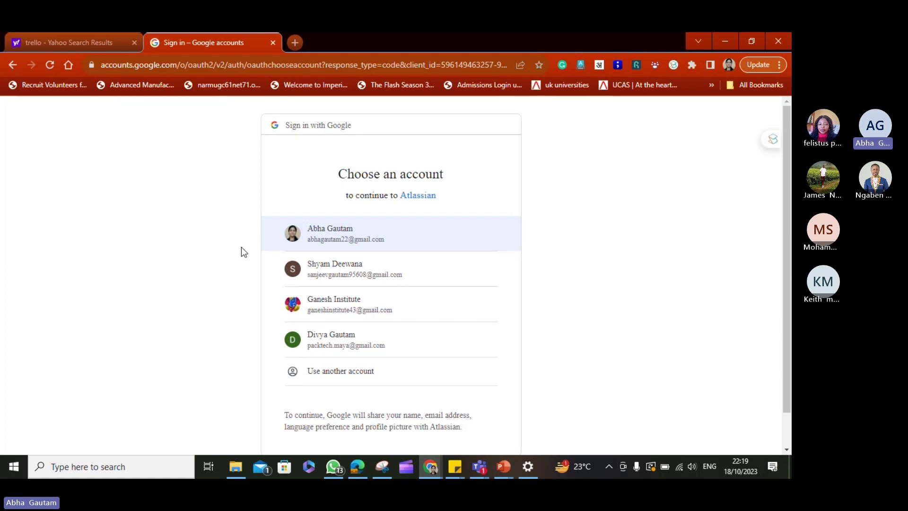
pyautogui.click(324, 237)
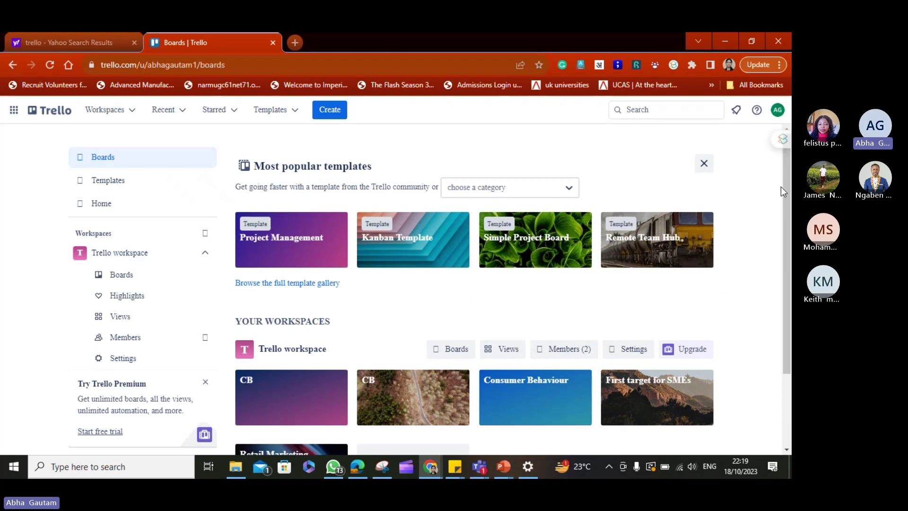
# Open the Project Management template board from the boards page.
pyautogui.moveTo(785, 187); pyautogui.dragTo(786, 201)
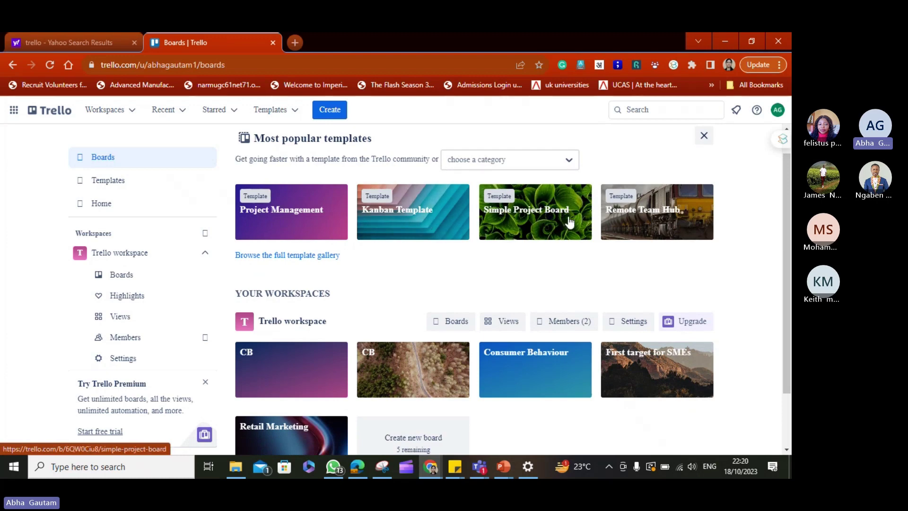
pyautogui.moveTo(784, 180); pyautogui.dragTo(791, 177)
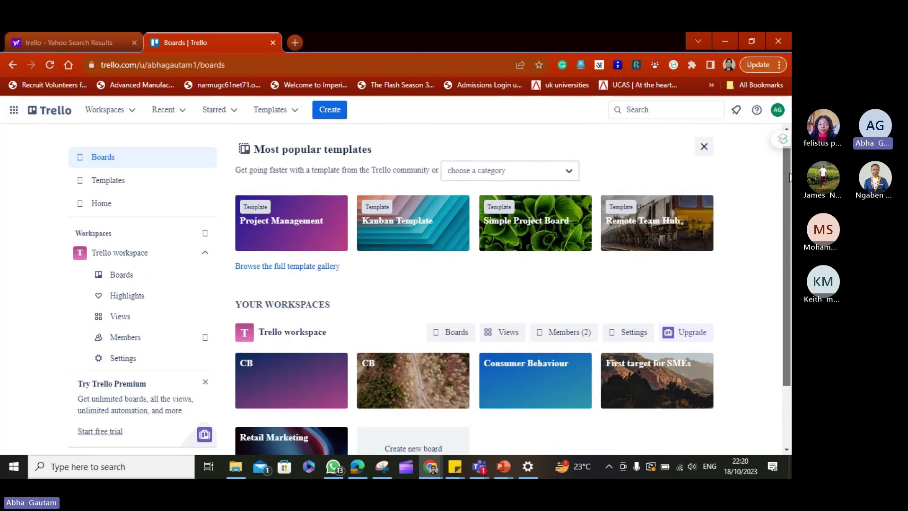
pyautogui.click(297, 230)
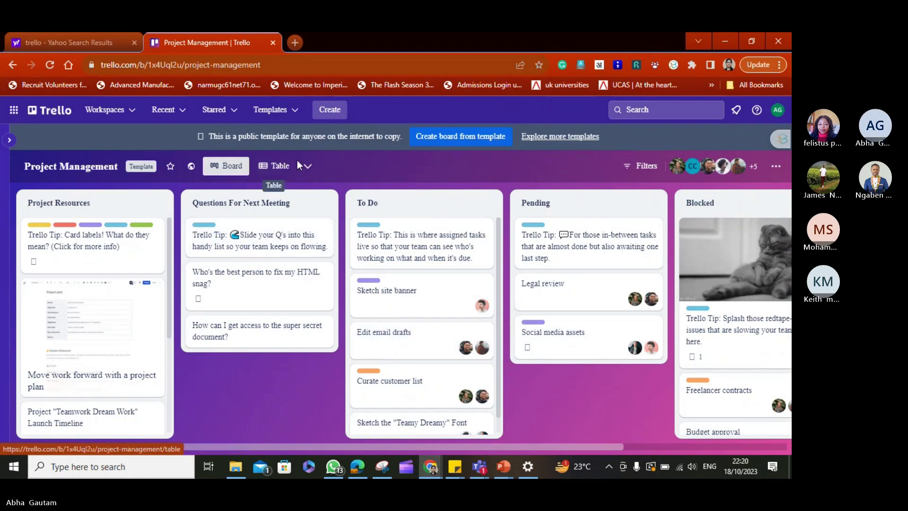
# Create a board titled 'Entrepreneurial Leadership Class2' with Workspace visibility.
pyautogui.click(334, 118)
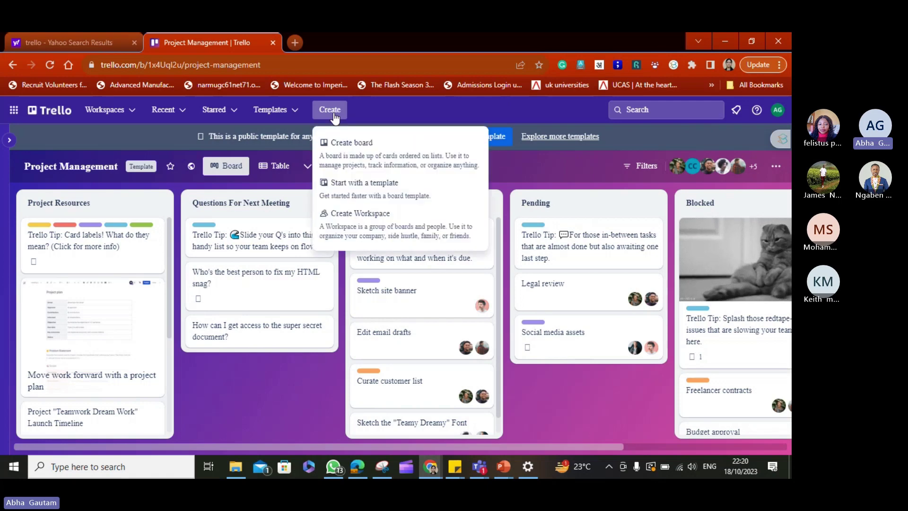
pyautogui.click(354, 146)
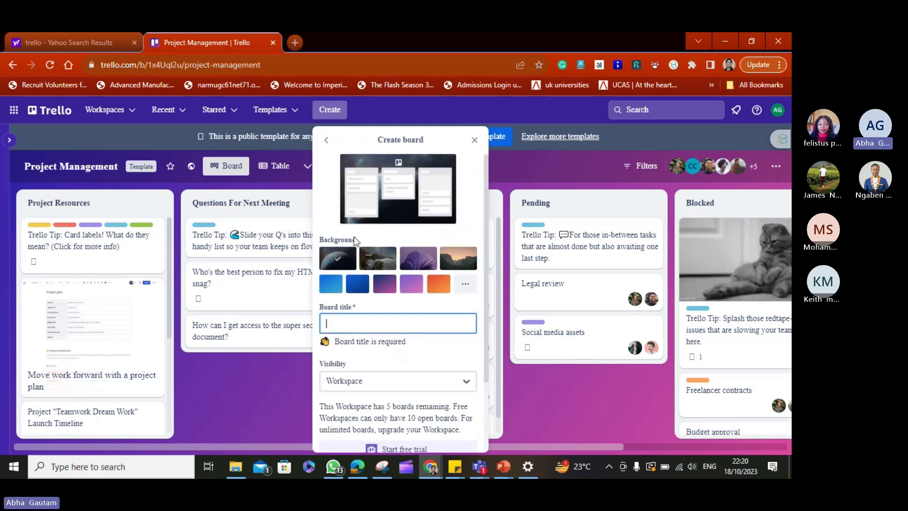
pyautogui.click(356, 319)
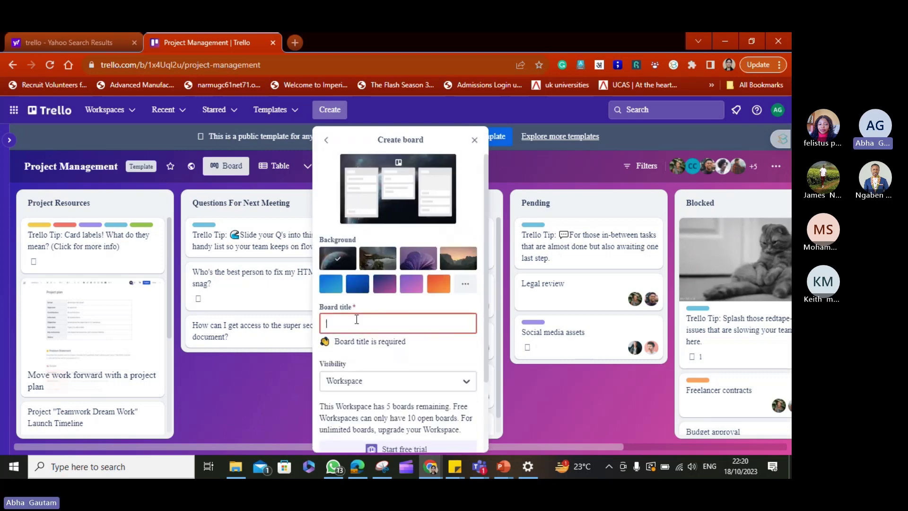
pyautogui.write('E')
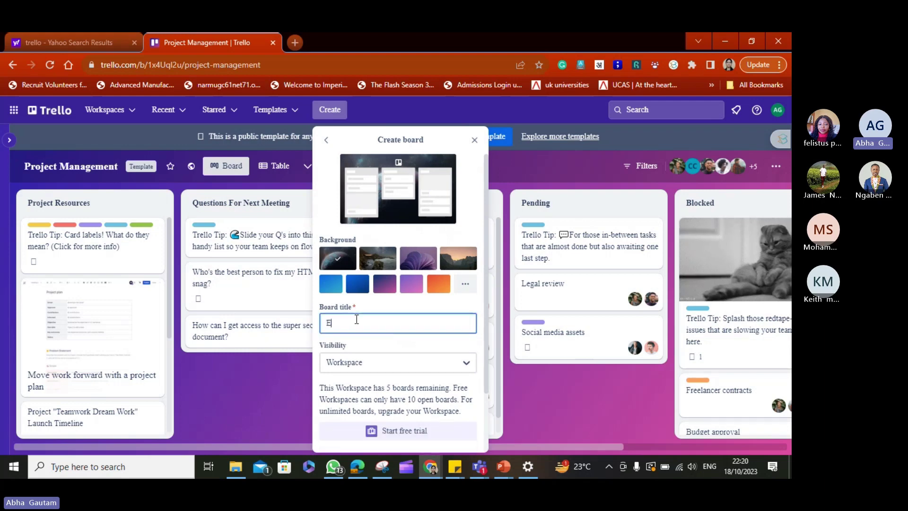
pyautogui.write('ntrepreneu')
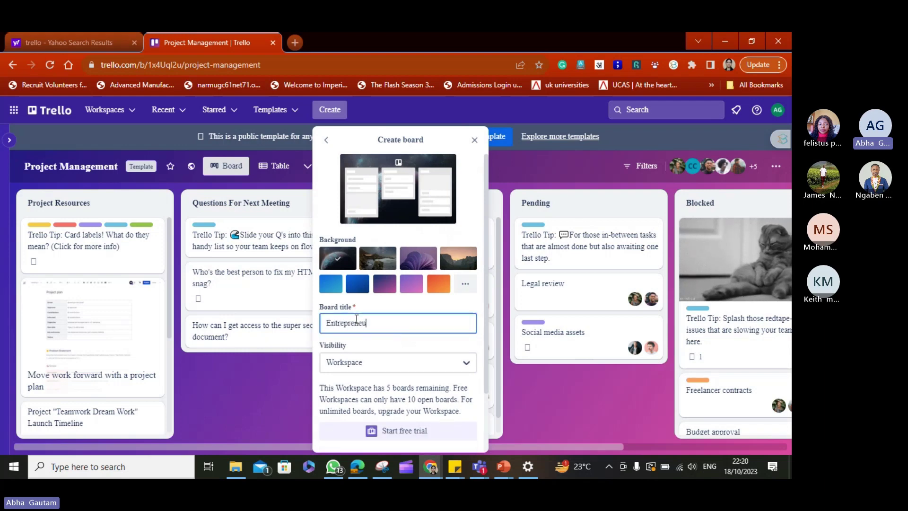
pyautogui.write('rial Leade')
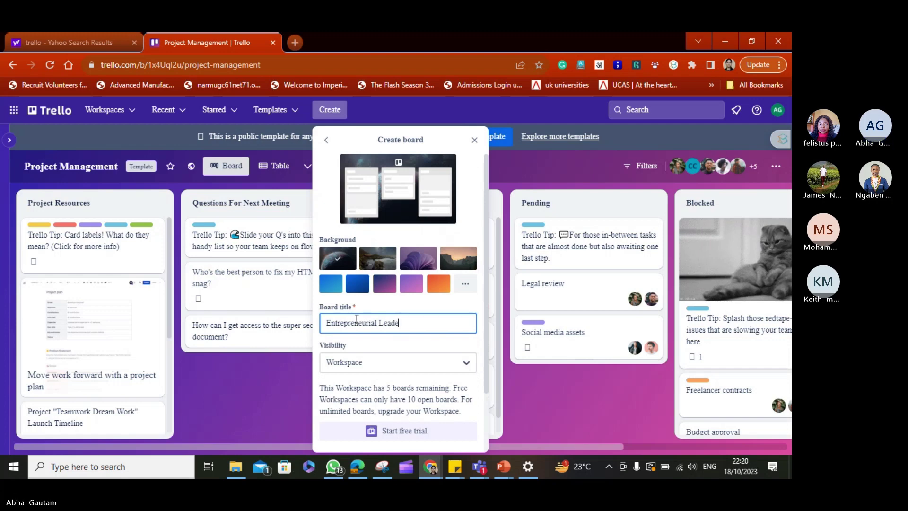
pyautogui.write('rship Class2')
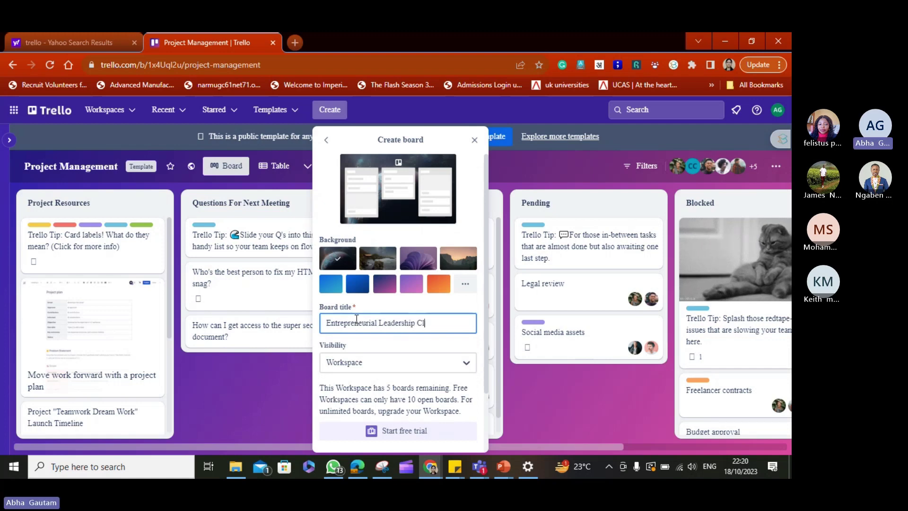
pyautogui.click(367, 363)
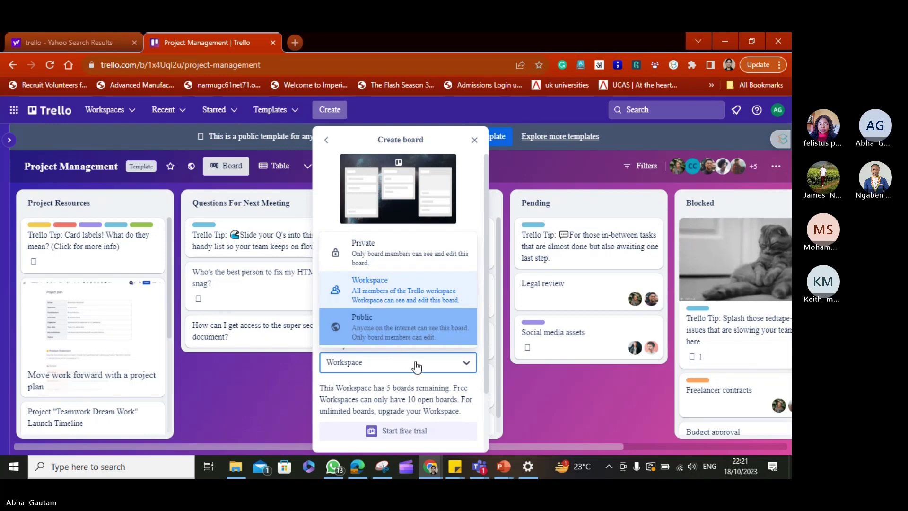
pyautogui.click(400, 366)
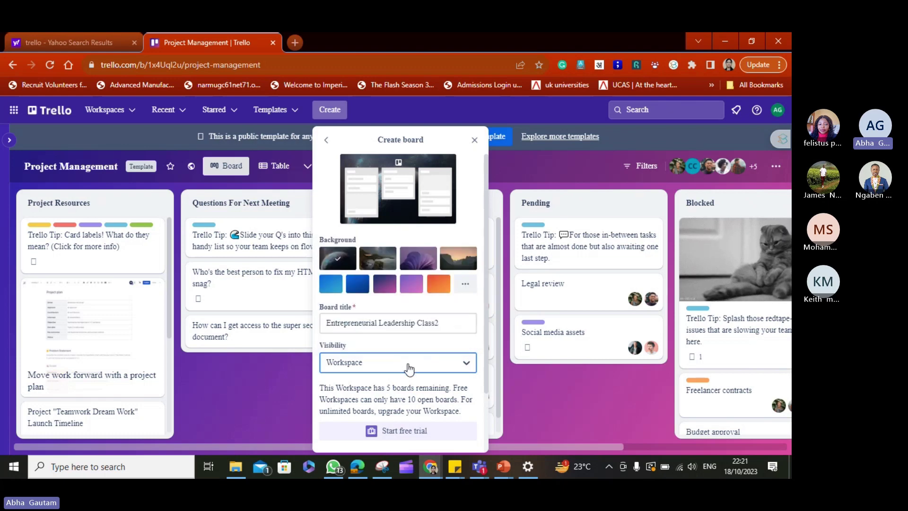
pyautogui.moveTo(486, 322); pyautogui.dragTo(480, 378)
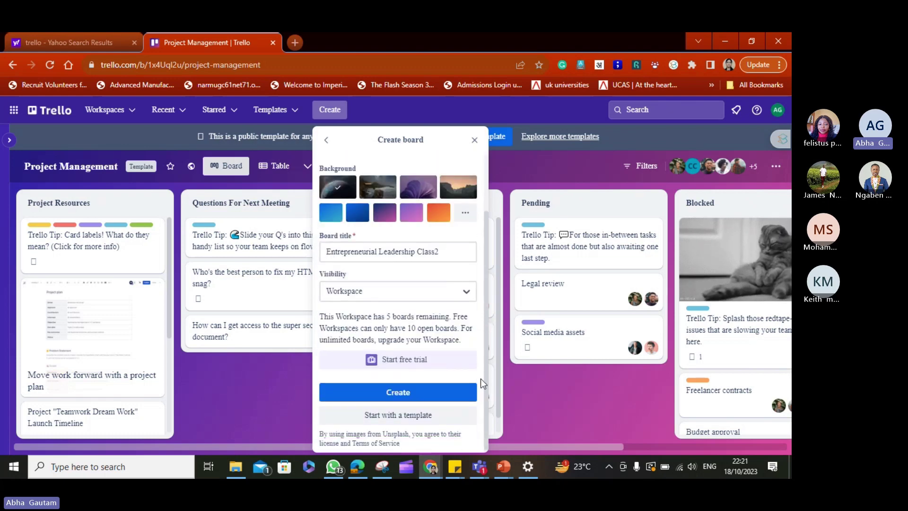
pyautogui.click(399, 393)
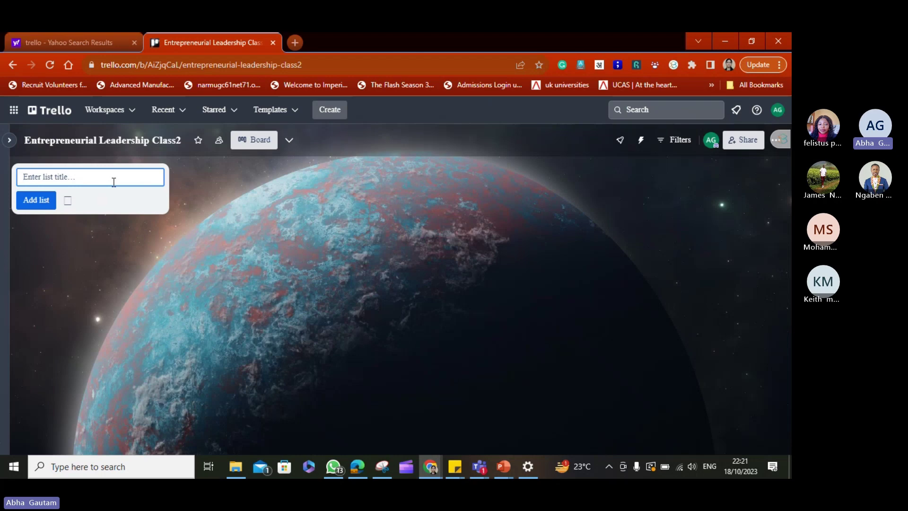
# Add the lists To Do, Doing and Done to the new board.
pyautogui.write('To Do')
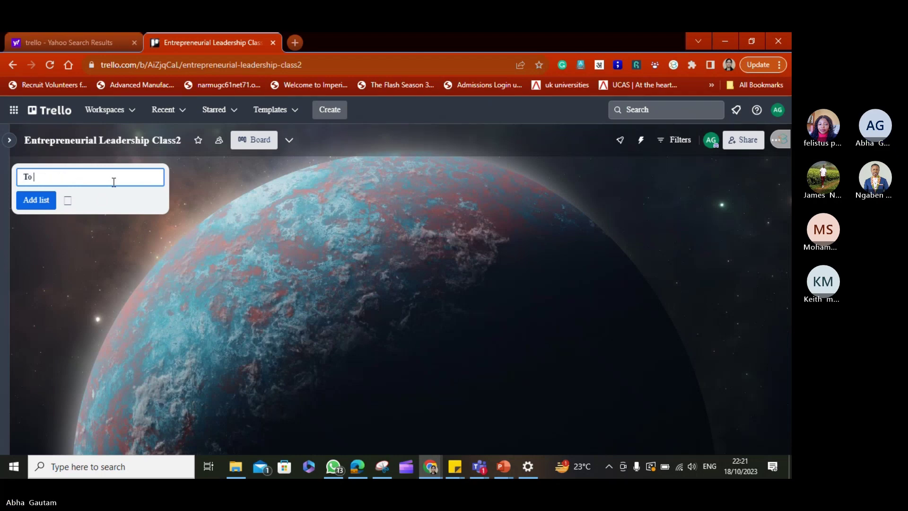
pyautogui.click(93, 220)
pyautogui.click(67, 179)
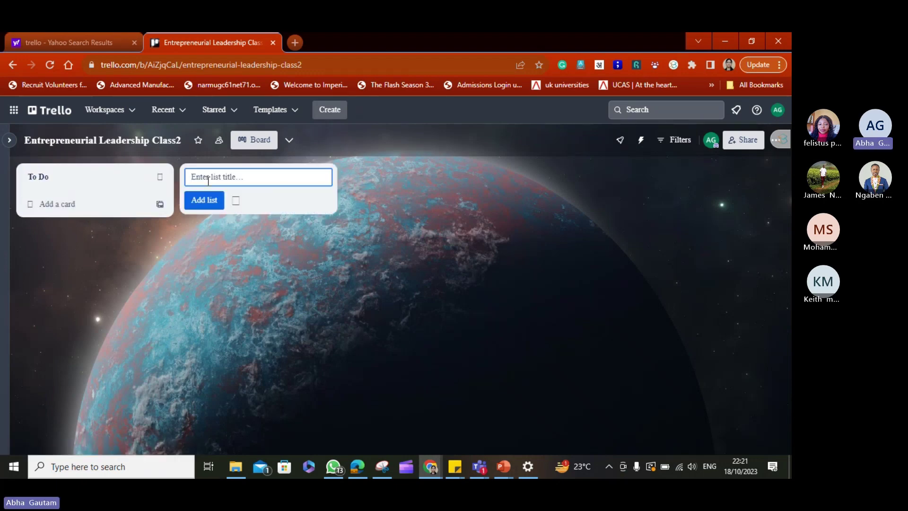
pyautogui.write('Doing')
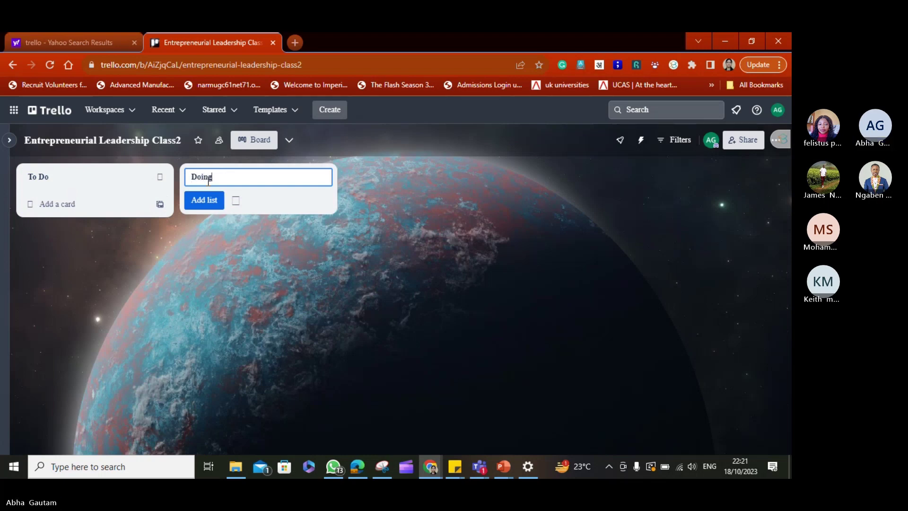
pyautogui.click(209, 199)
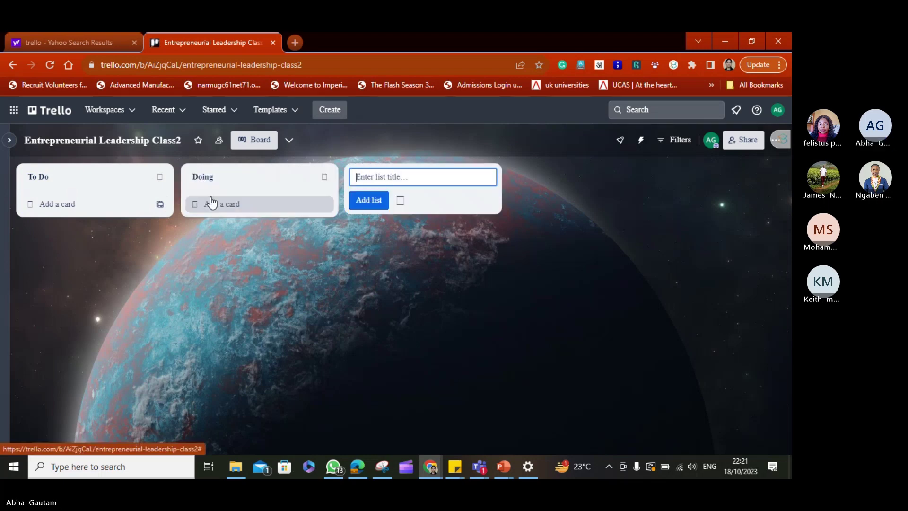
pyautogui.write('dOIN')
pyautogui.press('BackSpace')
pyautogui.press('BackSpace')
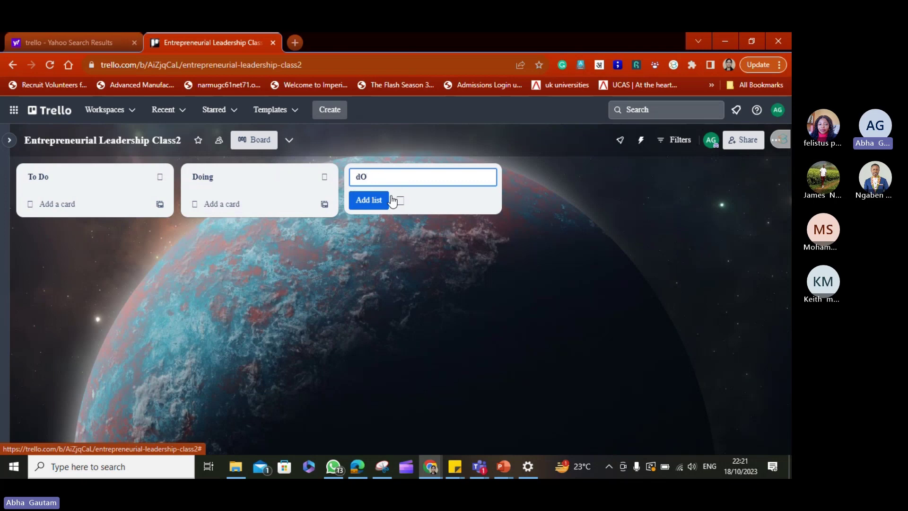
pyautogui.press('BackSpace')
pyautogui.press('BackSpace')
pyautogui.write('Done')
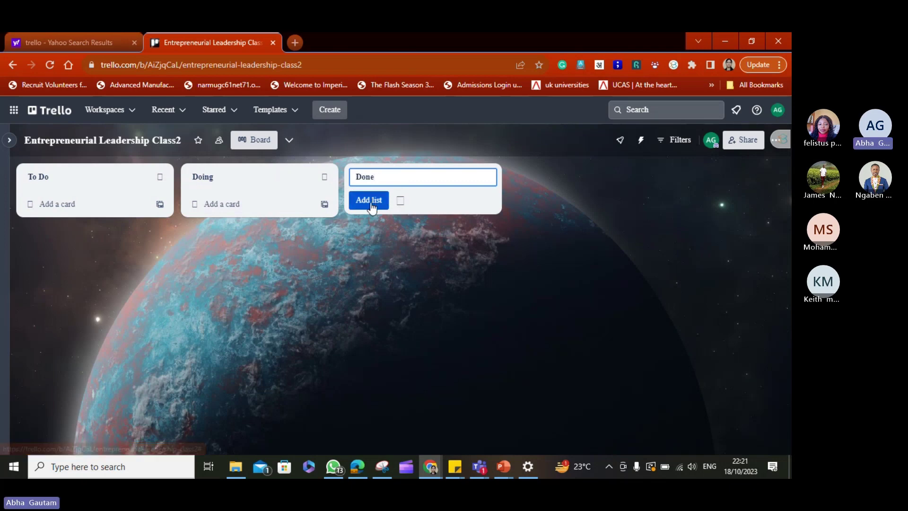
pyautogui.click(371, 207)
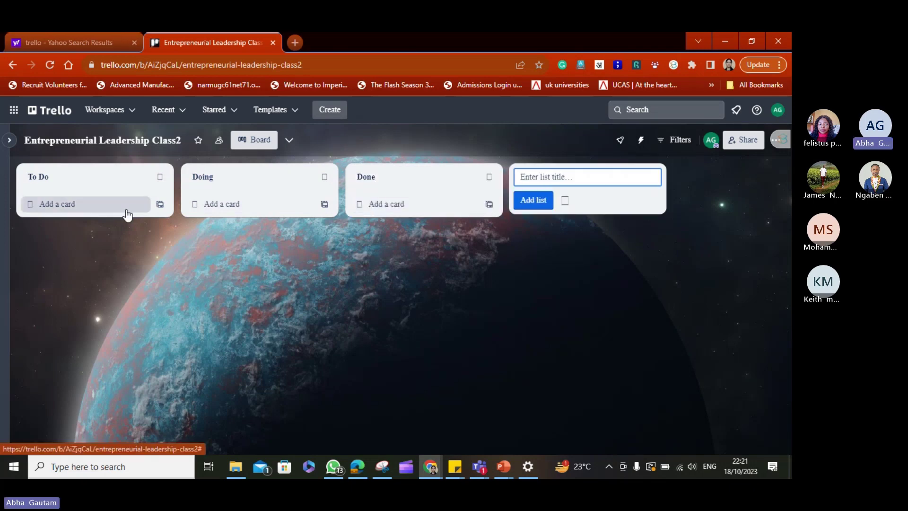
# Add cards 'Going through the presentation' and 'Do my homework' to To Do, then open the first.
pyautogui.click(66, 207)
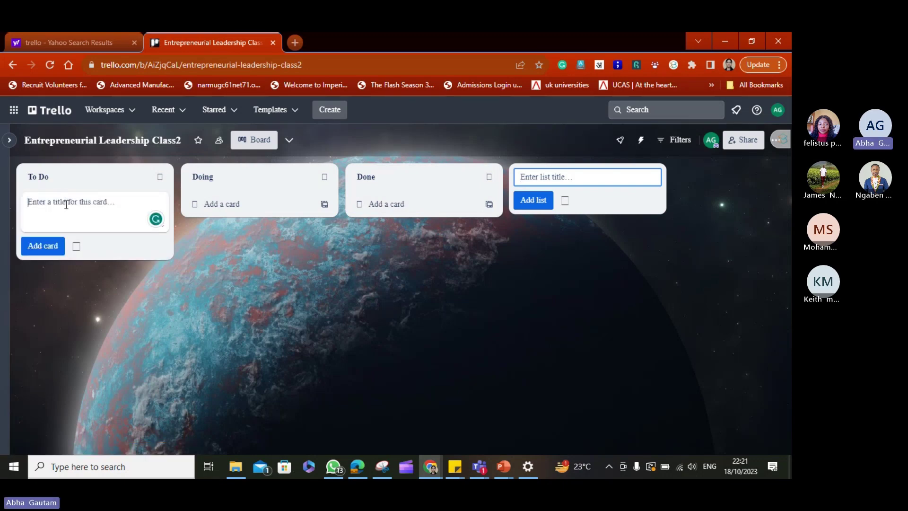
pyautogui.write('Going through ')
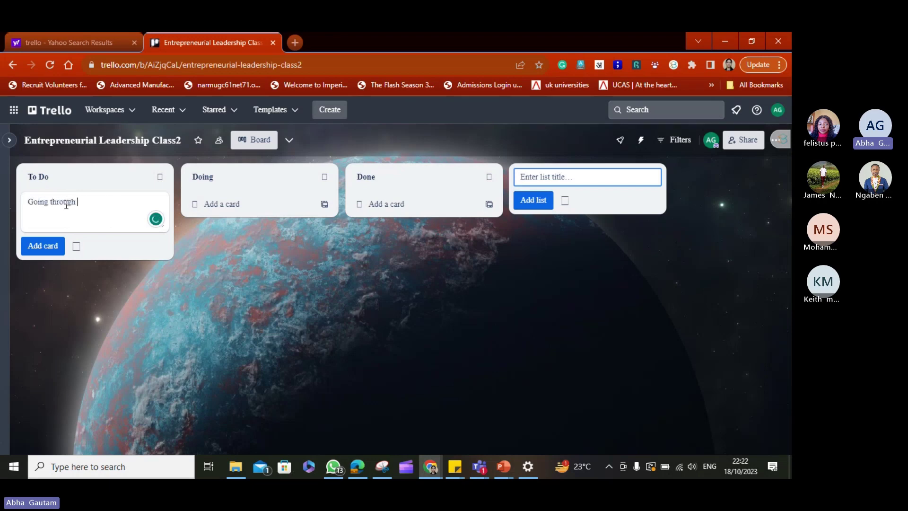
pyautogui.write('the orese')
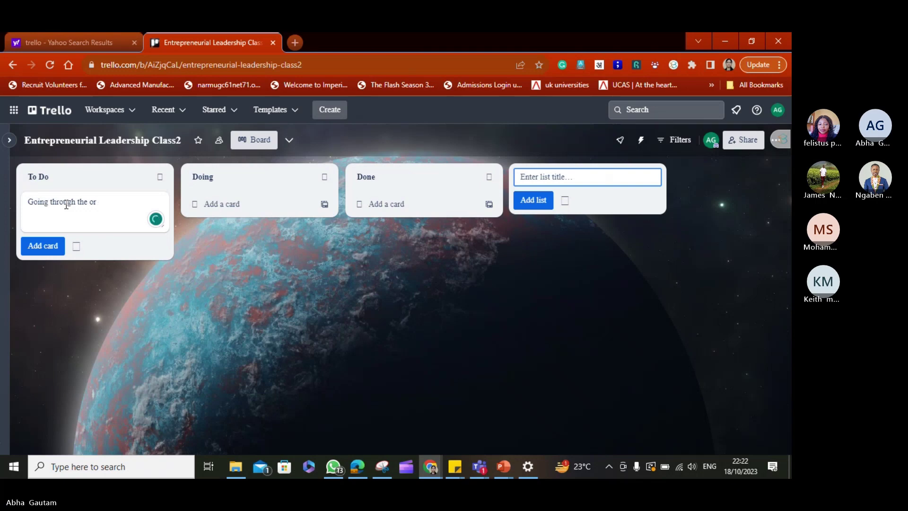
pyautogui.press('BackSpace')
pyautogui.press('BackSpace')
pyautogui.write('present')
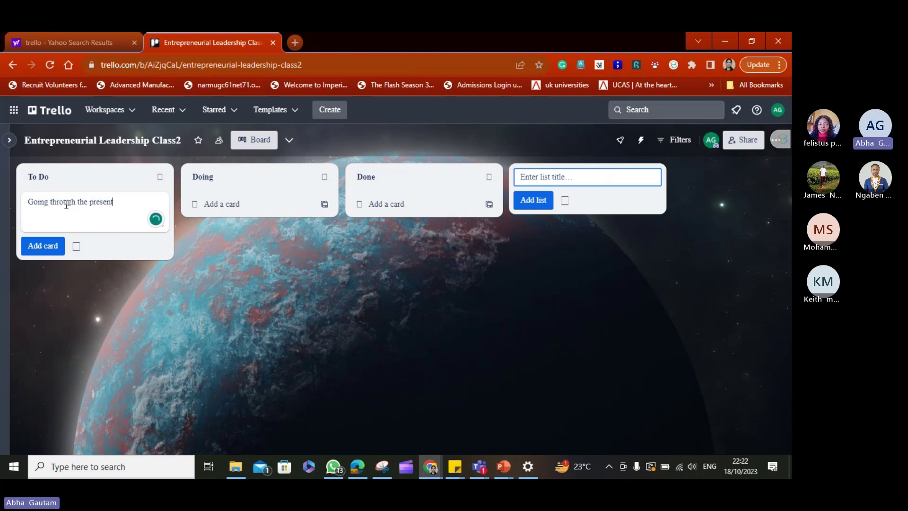
pyautogui.write('ation')
pyautogui.click(53, 246)
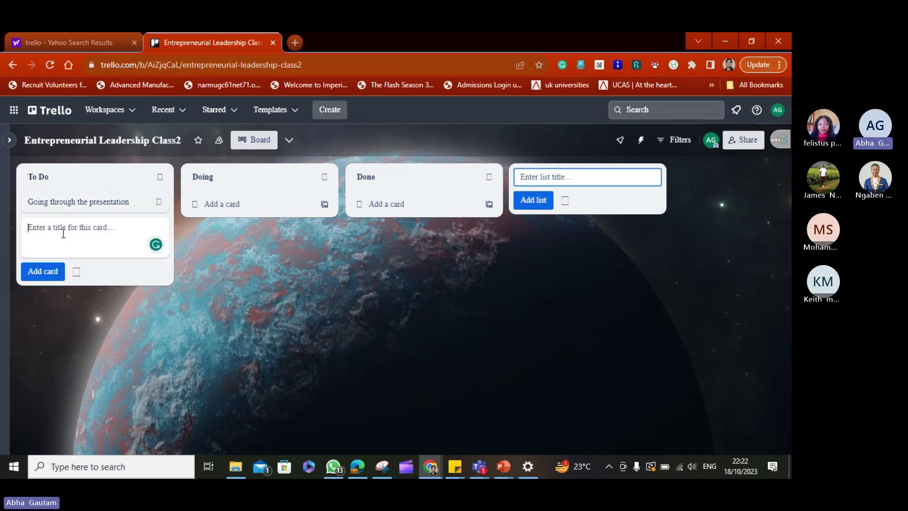
pyautogui.write('Do my homework')
pyautogui.click(44, 272)
pyautogui.click(76, 203)
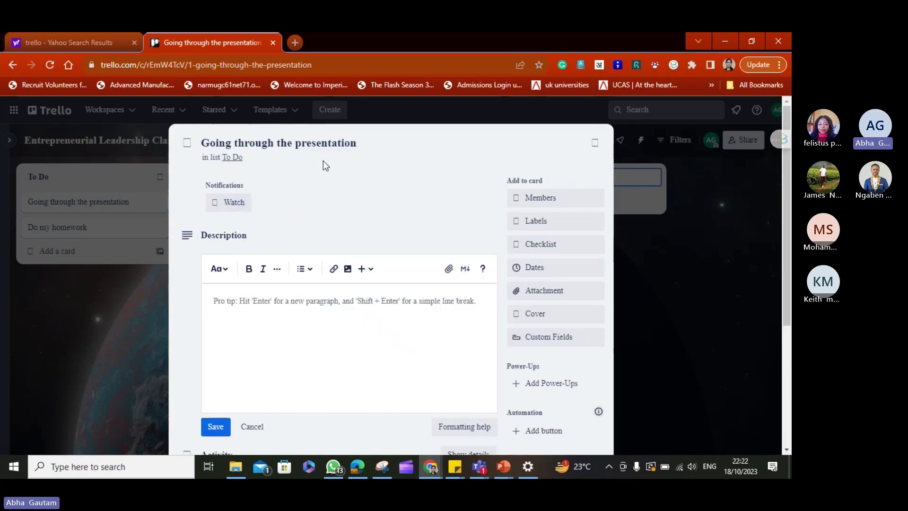
# Search for the board member's username and add them to the card.
pyautogui.click(541, 198)
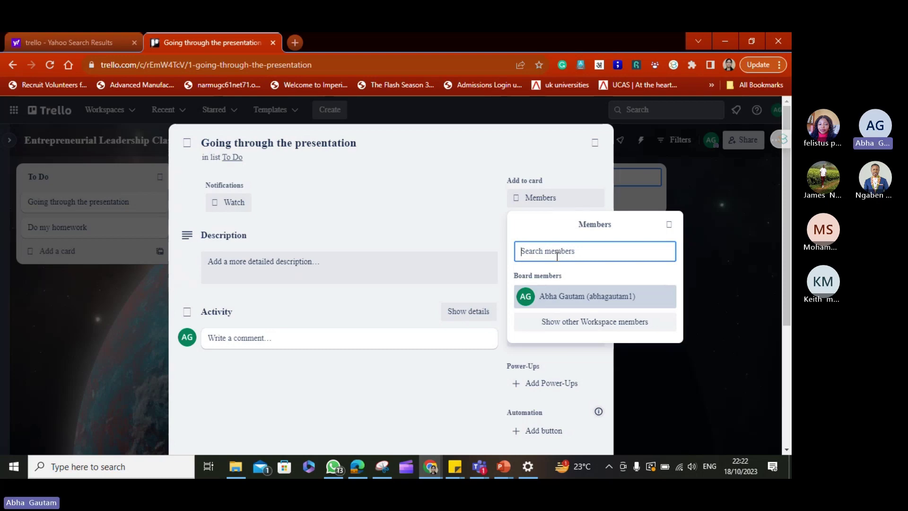
pyautogui.write('9')
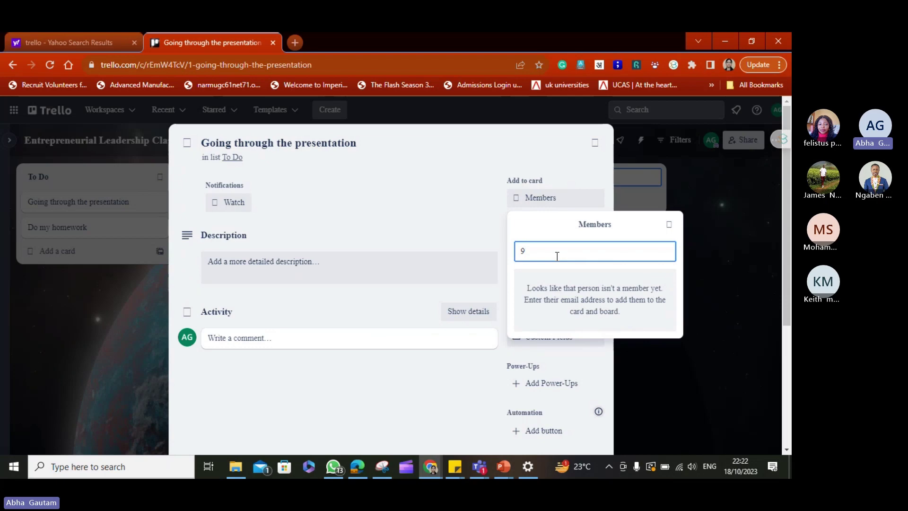
pyautogui.press('BackSpace')
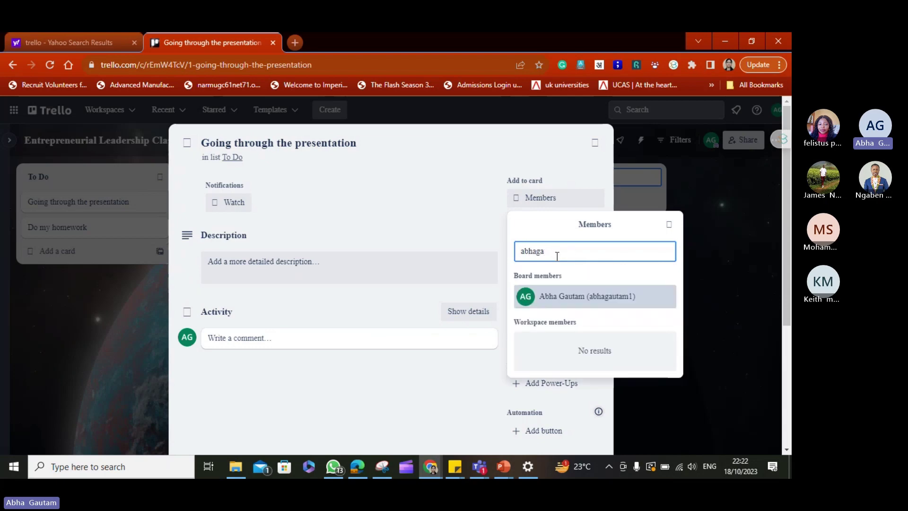
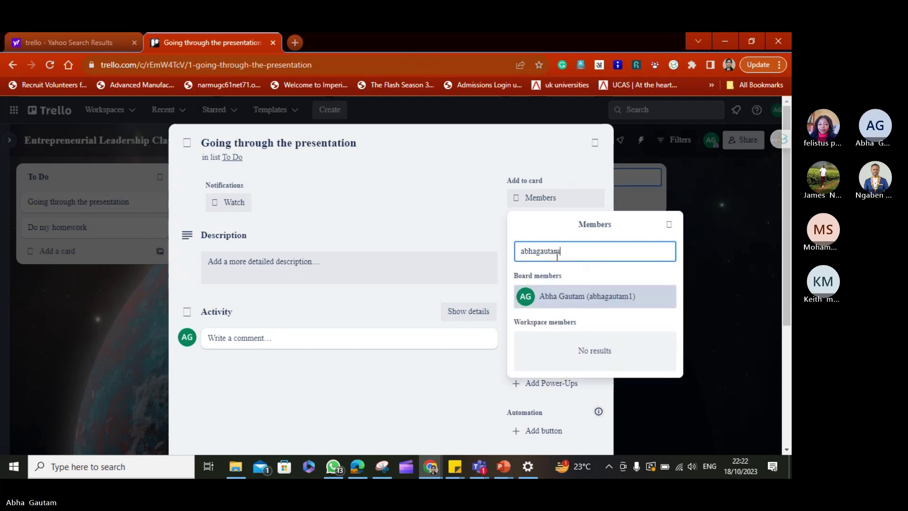
pyautogui.click(564, 300)
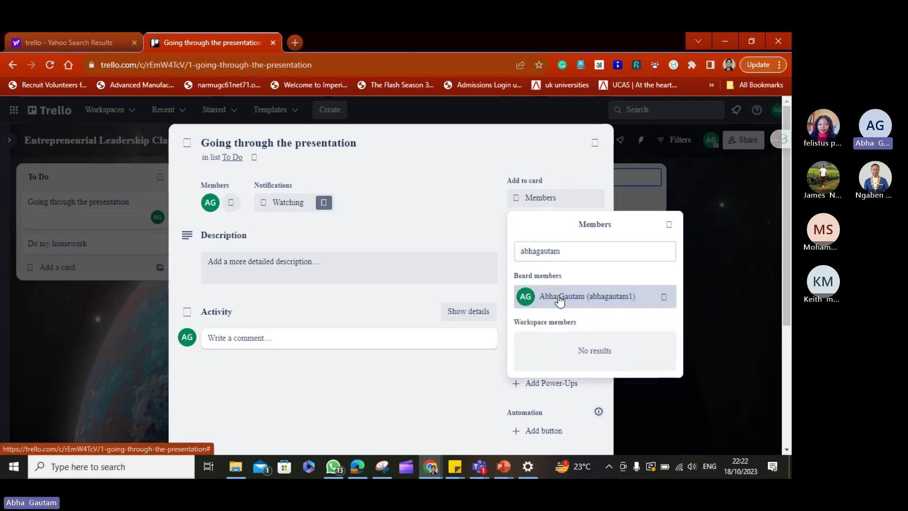
pyautogui.click(378, 224)
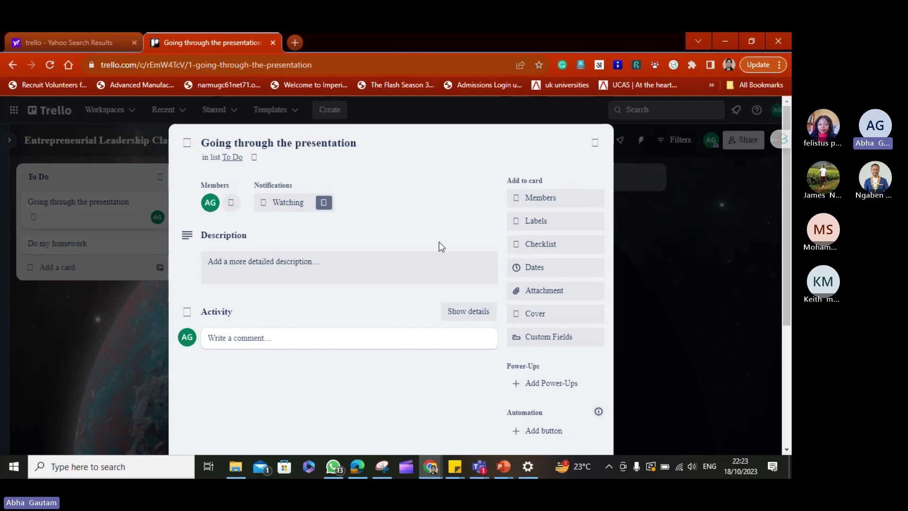
# Apply the green label and a newly created sky-blue 'Important' label to the card.
pyautogui.click(534, 230)
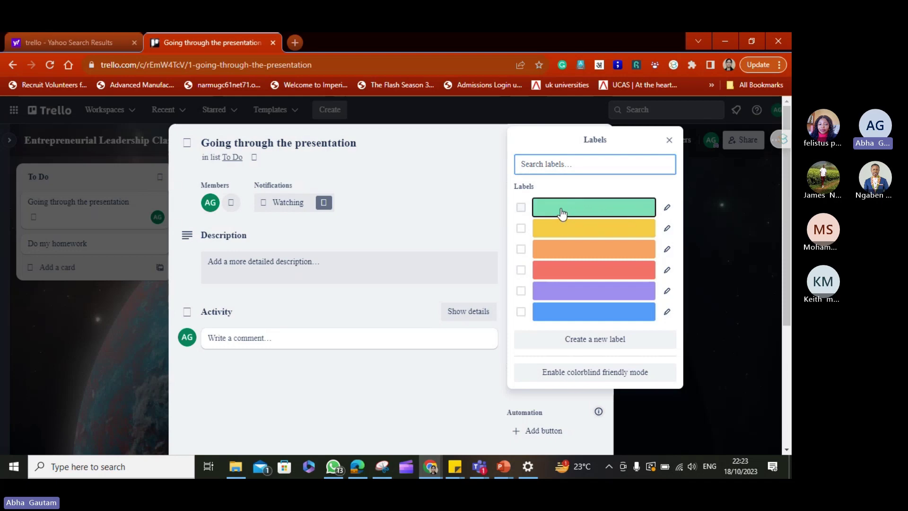
pyautogui.click(560, 213)
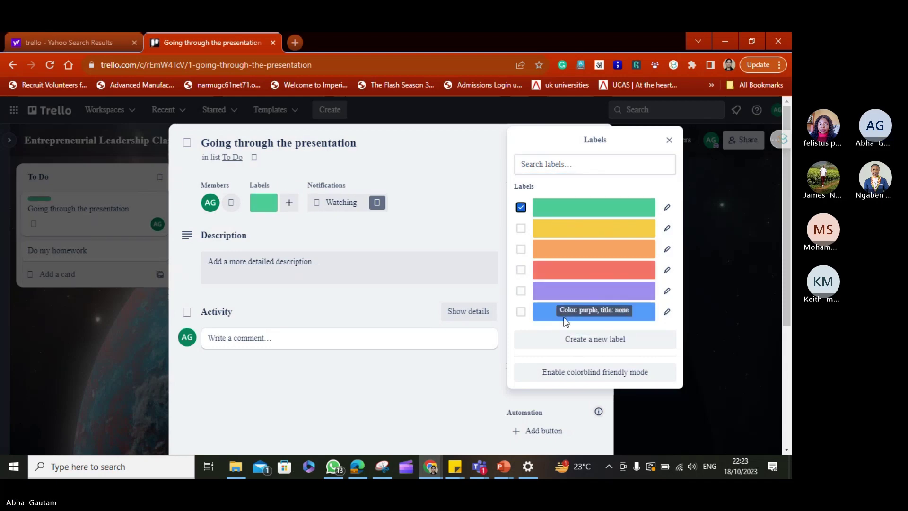
pyautogui.click(575, 344)
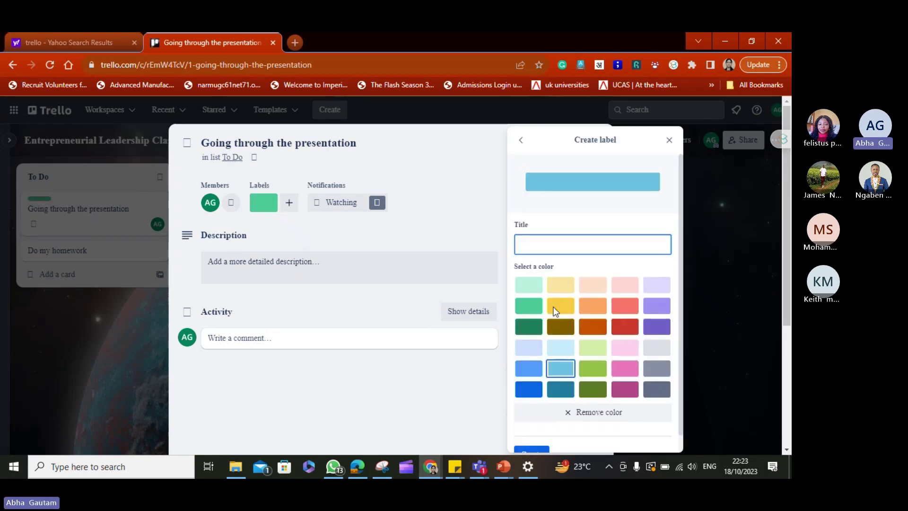
pyautogui.write('Important')
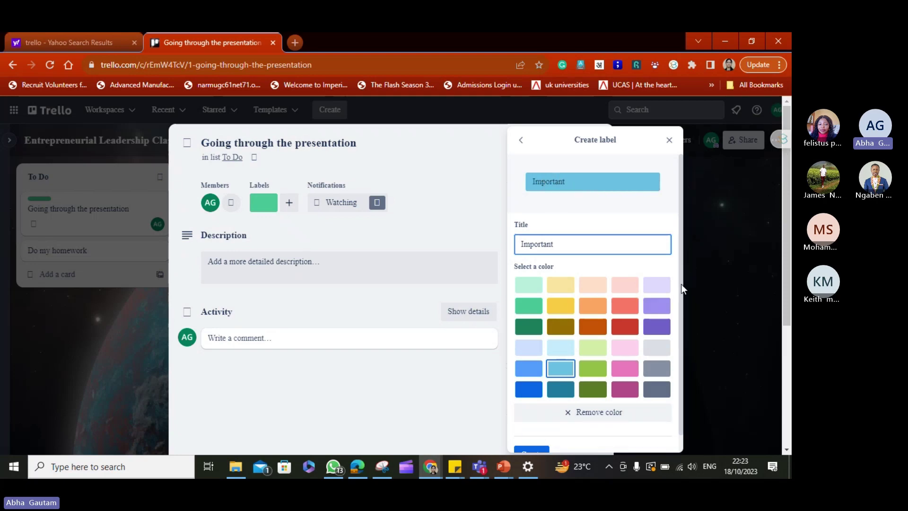
pyautogui.scroll(-1, 681, 284)
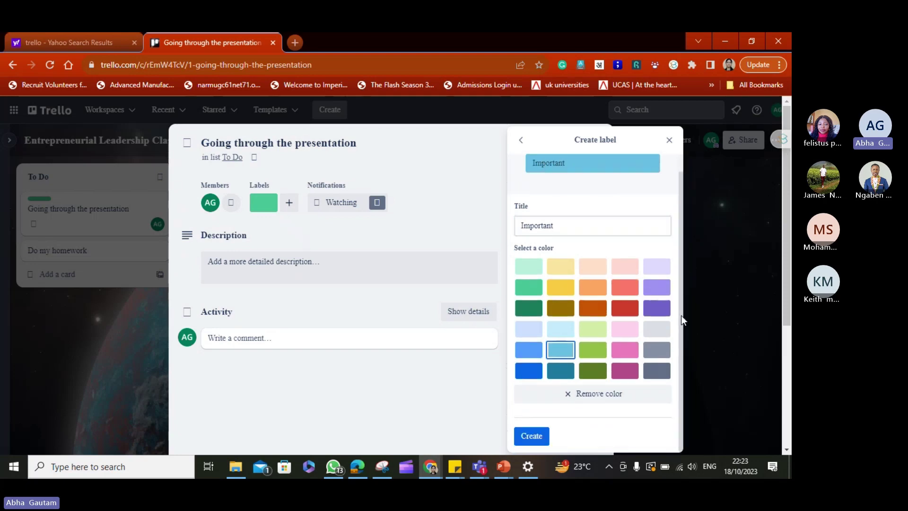
pyautogui.click(529, 438)
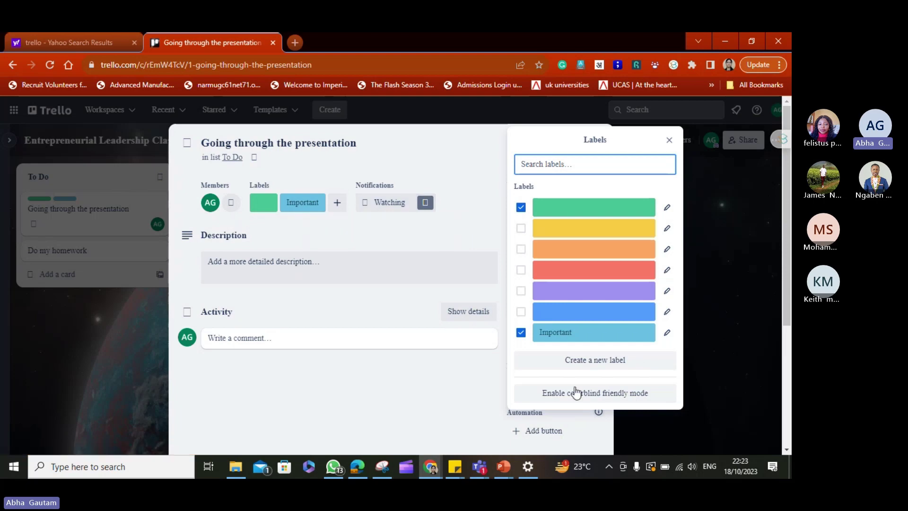
pyautogui.click(669, 140)
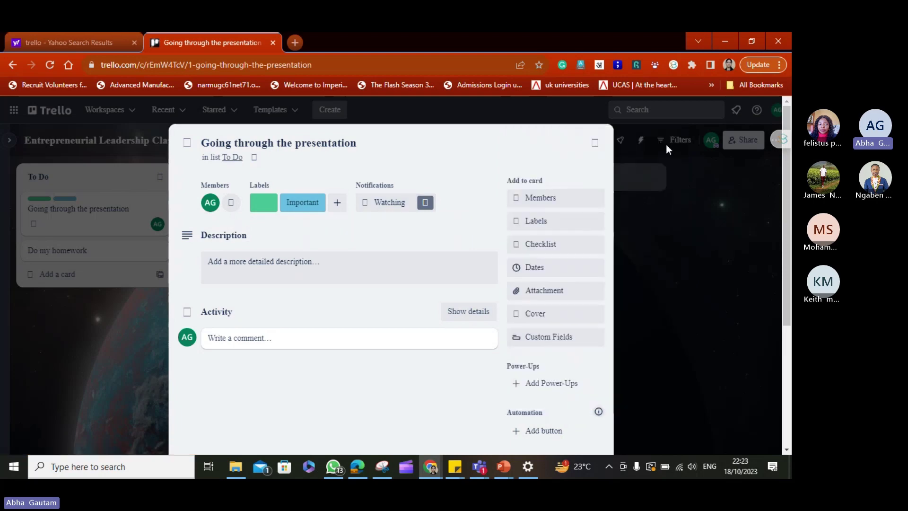
# Add a checklist titled 'Case studies' to the card.
pyautogui.click(539, 254)
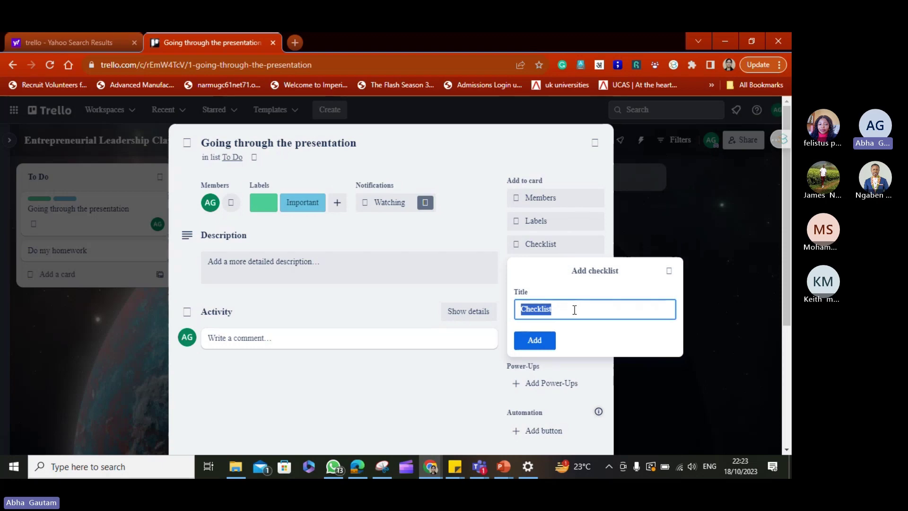
pyautogui.write('Case studies')
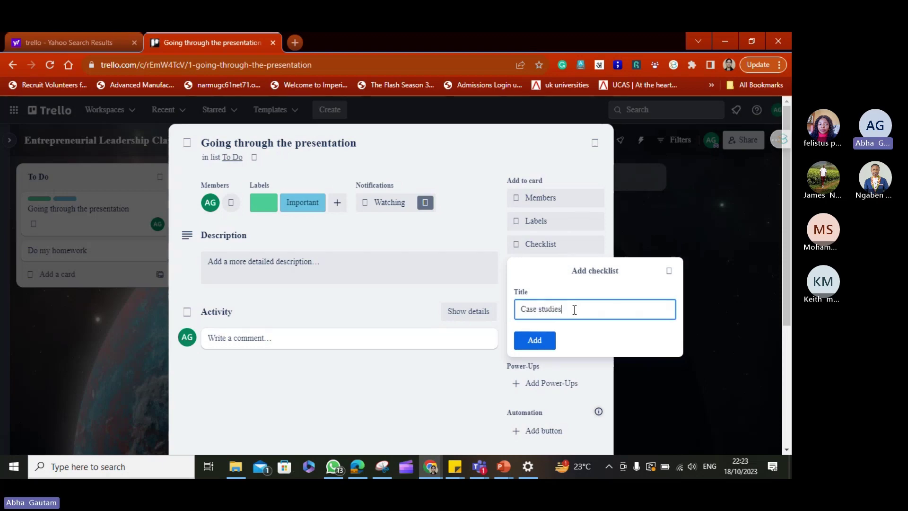
pyautogui.click(545, 341)
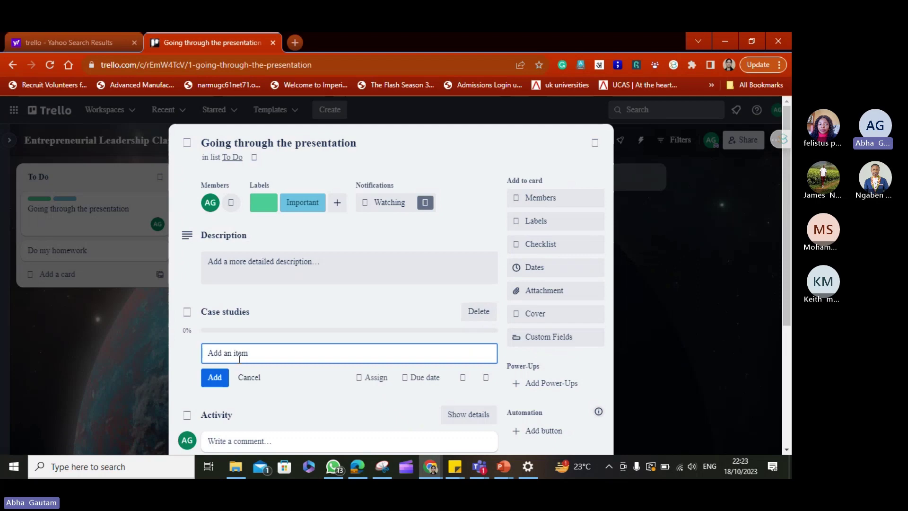
# Add the item 'Case study 1' to the Case studies checklist and tick it off.
pyautogui.click(188, 311)
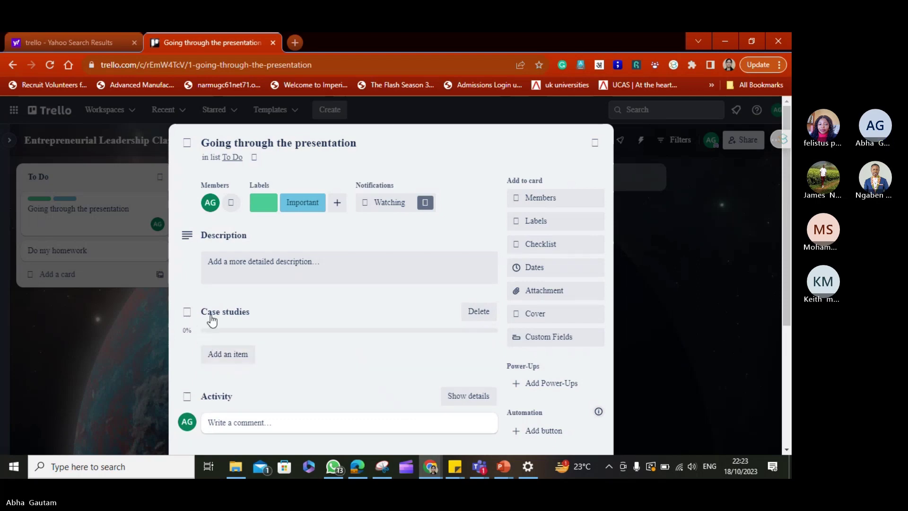
pyautogui.click(207, 318)
pyautogui.click(223, 341)
pyautogui.click(229, 357)
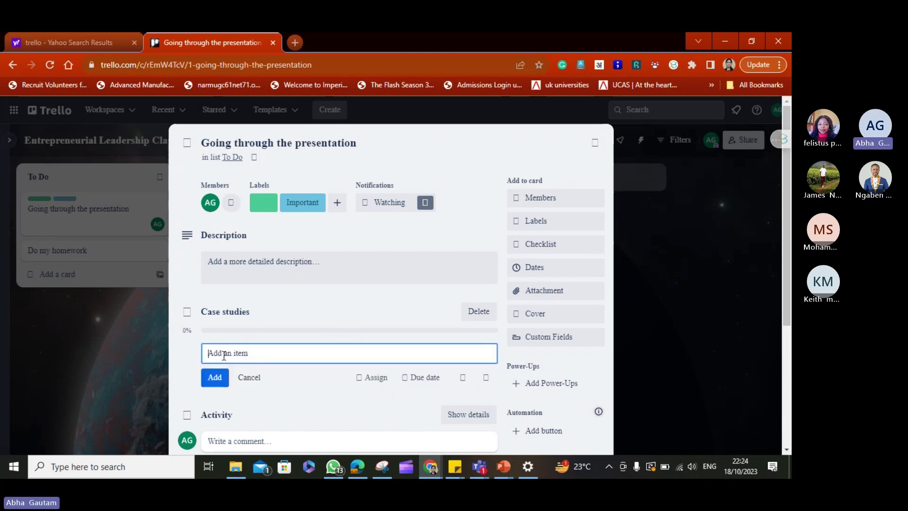
pyautogui.write('Case study 1')
pyautogui.click(187, 314)
pyautogui.click(224, 354)
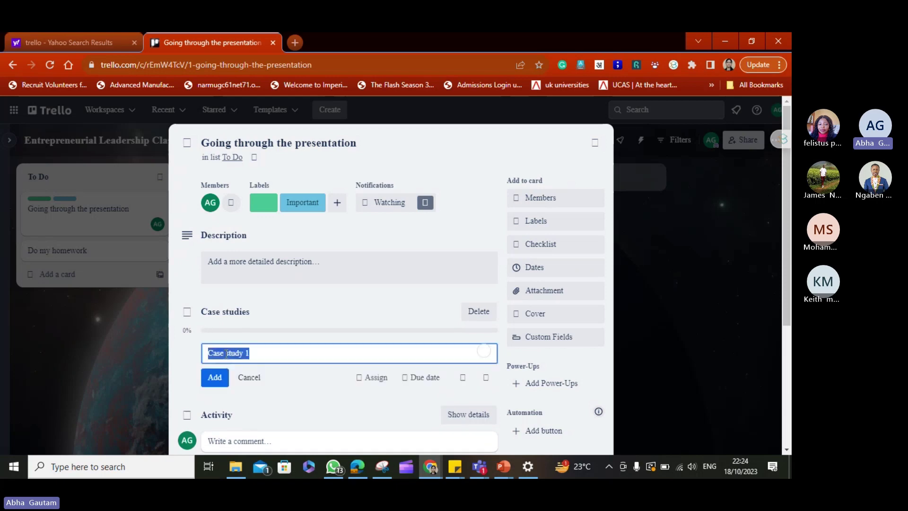
pyautogui.click(217, 378)
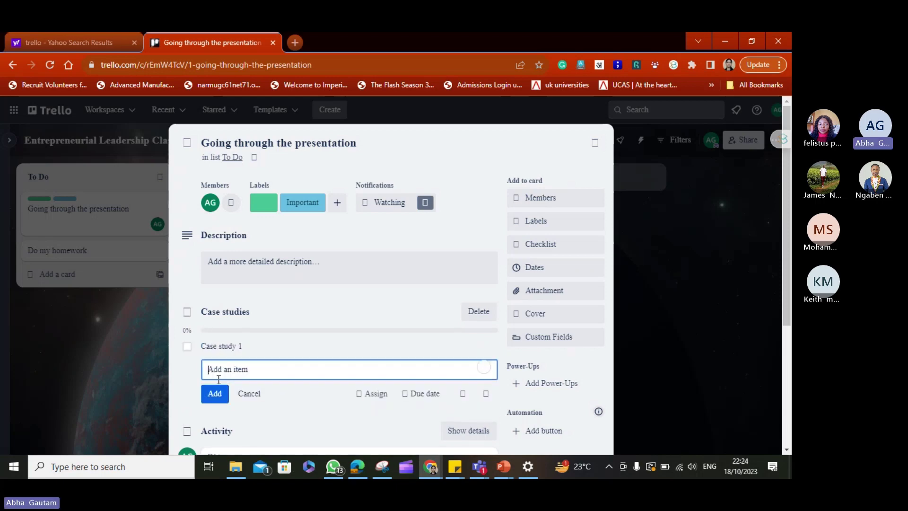
pyautogui.click(187, 348)
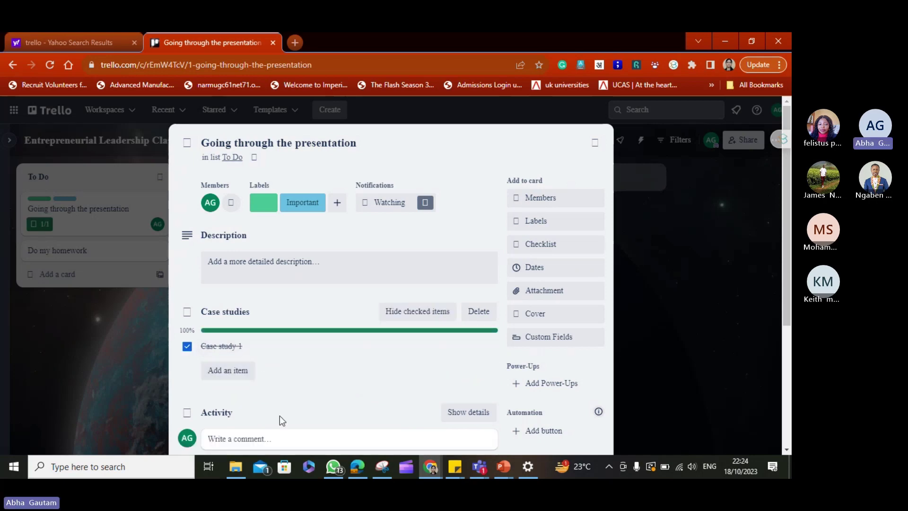
pyautogui.click(272, 439)
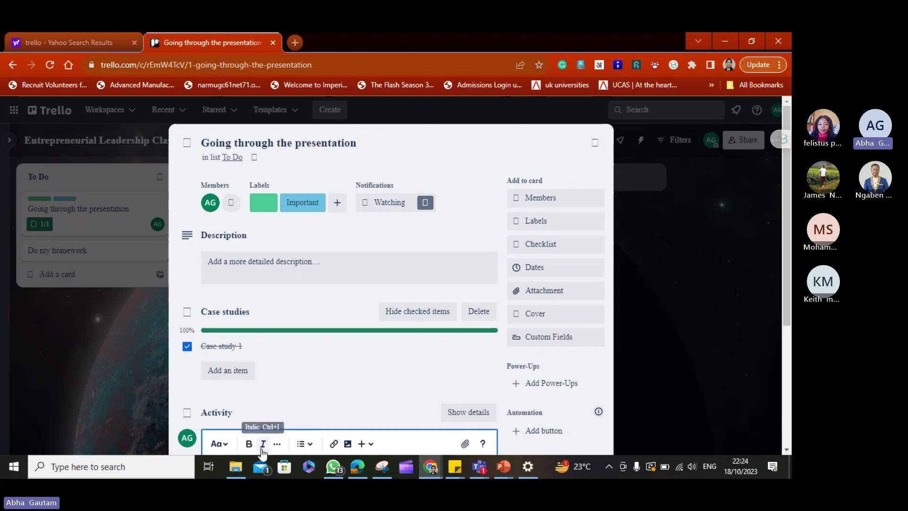
# Open and dismiss the attachment options without attaching anything, then close the card details.
pyautogui.scroll(-1, 438, 326)
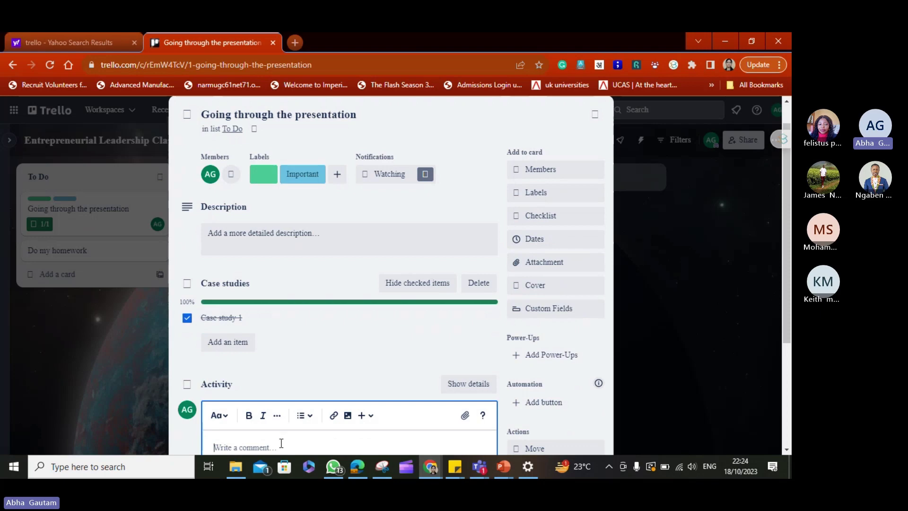
pyautogui.click(549, 262)
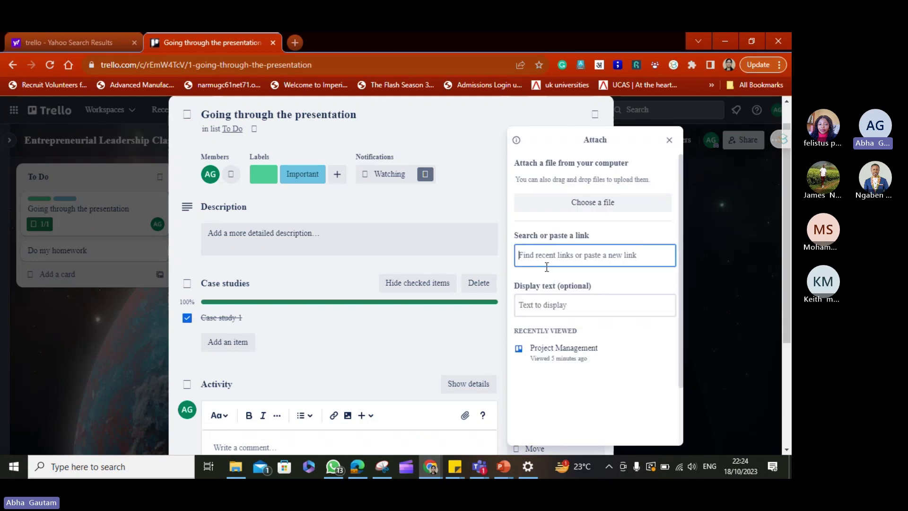
pyautogui.click(453, 215)
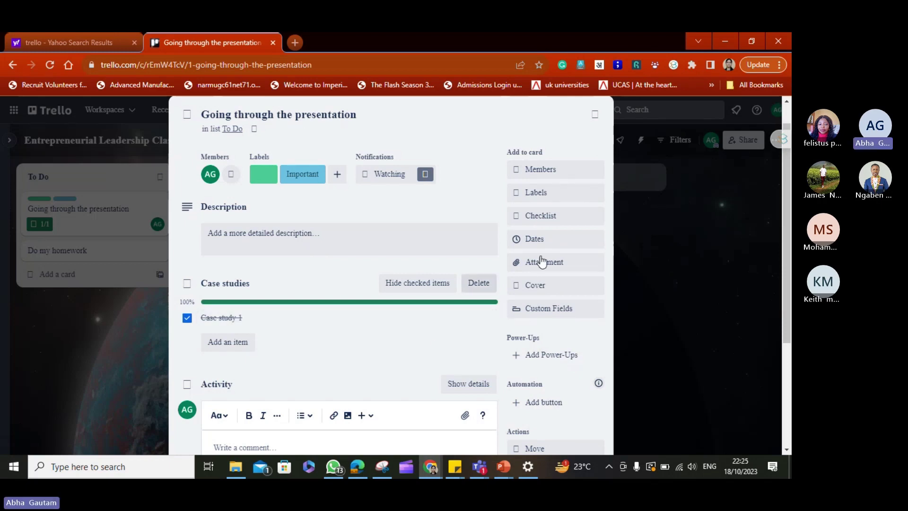
pyautogui.click(594, 116)
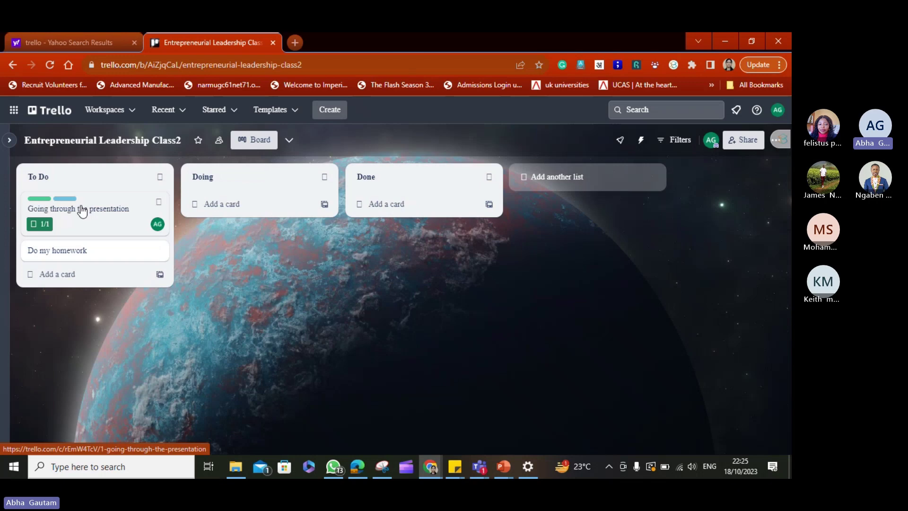
# Drag 'Going through the presentation' from To Do into Doing, then on into Done.
pyautogui.moveTo(82, 212); pyautogui.dragTo(232, 220)
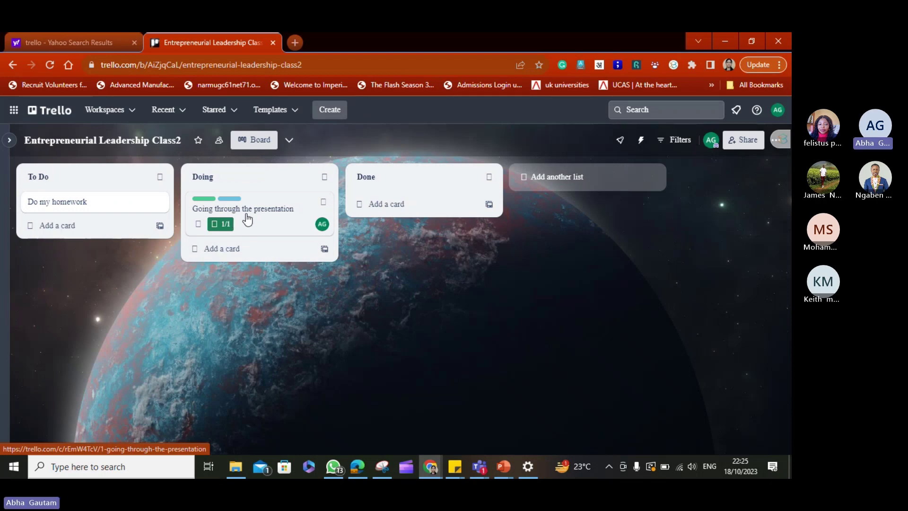
pyautogui.moveTo(247, 219); pyautogui.dragTo(418, 214)
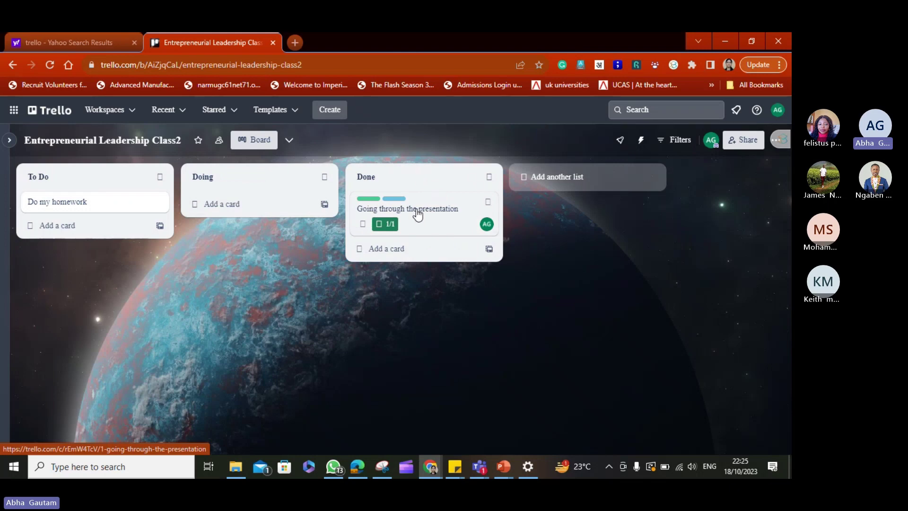
pyautogui.click(568, 177)
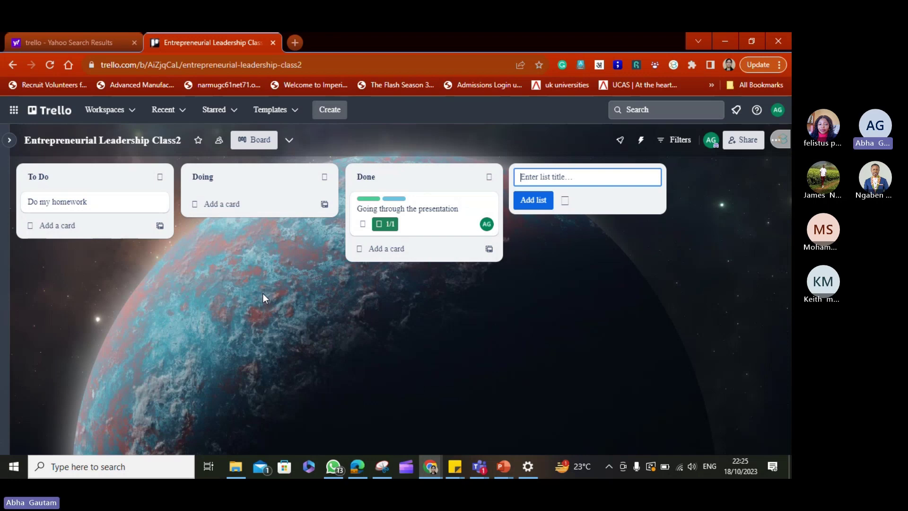
# Switch to the Teams window, then return and go to the Boards overview via the Trello logo.
pyautogui.hotkey('alt', 'Tab')
pyautogui.click(55, 116)
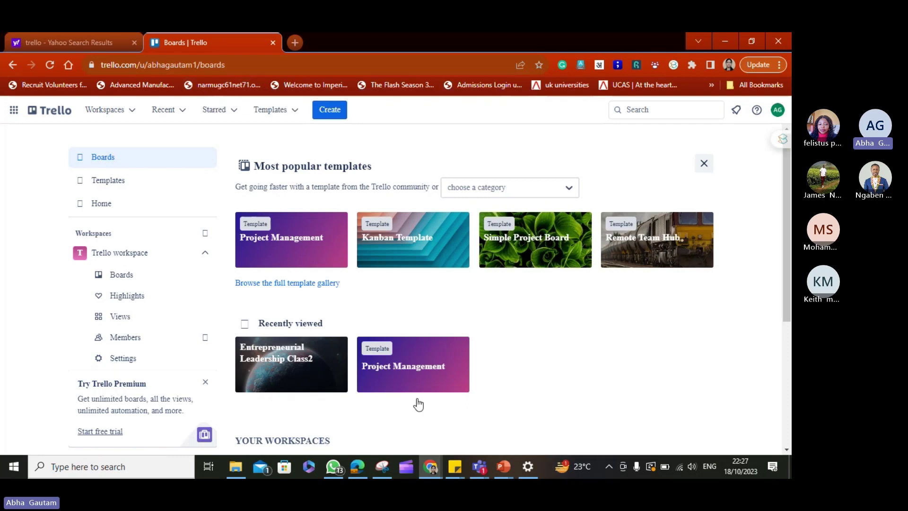
# Open the Project Management board from the Recently viewed boards.
pyautogui.click(382, 368)
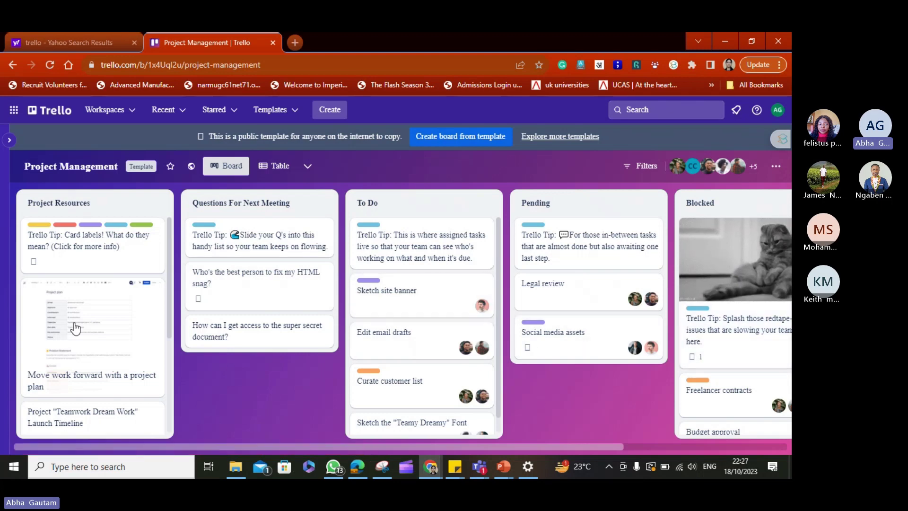
# Start a new board and choose the second background photo for it.
pyautogui.click(320, 121)
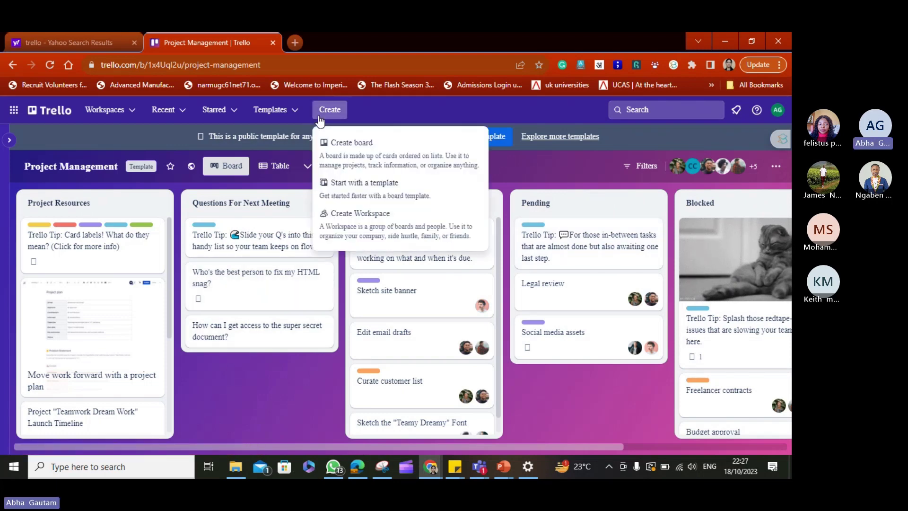
pyautogui.click(339, 146)
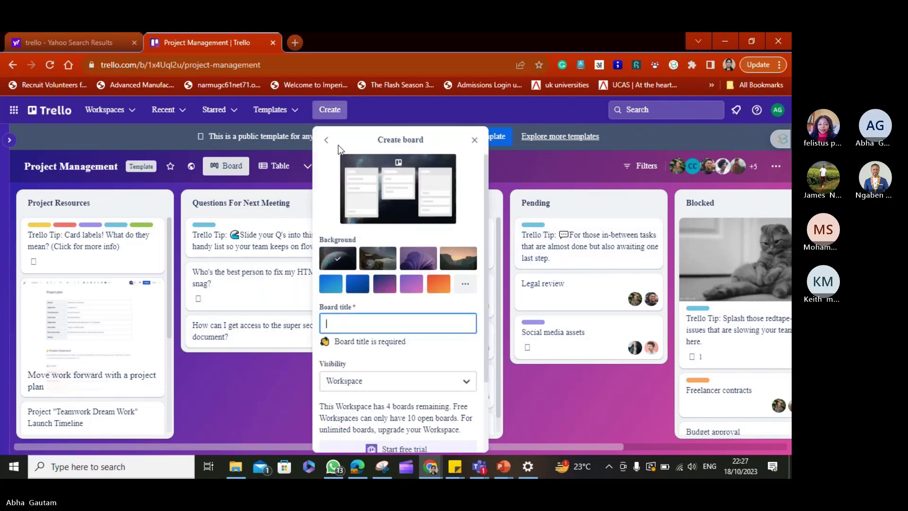
pyautogui.click(350, 287)
pyautogui.click(385, 285)
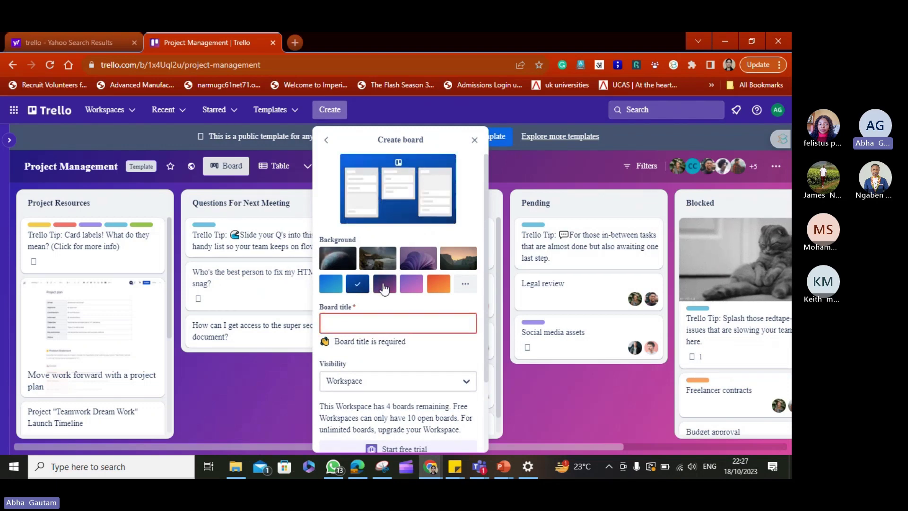
pyautogui.click(368, 263)
# Title the board 'Team Leadership', keep Workspace visibility, and create it.
pyautogui.click(352, 323)
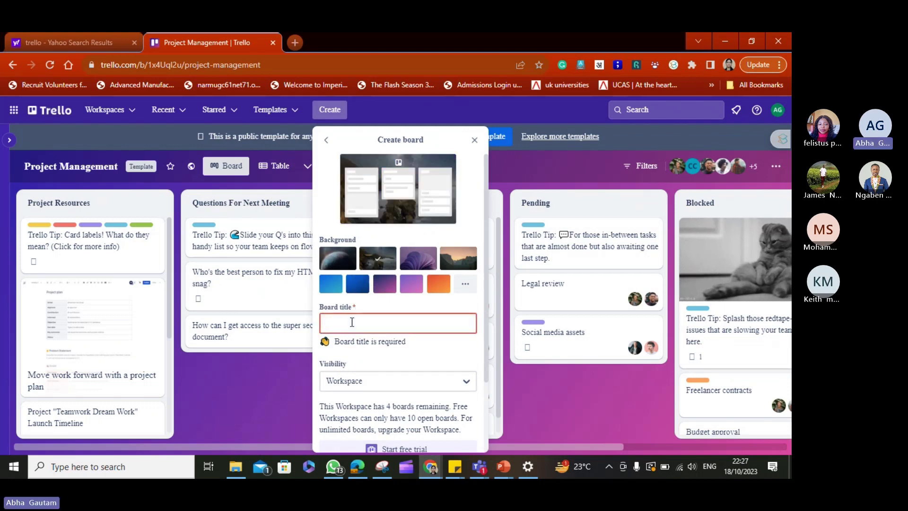
pyautogui.write('Educ')
pyautogui.press('BackSpace')
pyautogui.press('BackSpace')
pyautogui.press('BackSpace')
pyautogui.press('BackSpace')
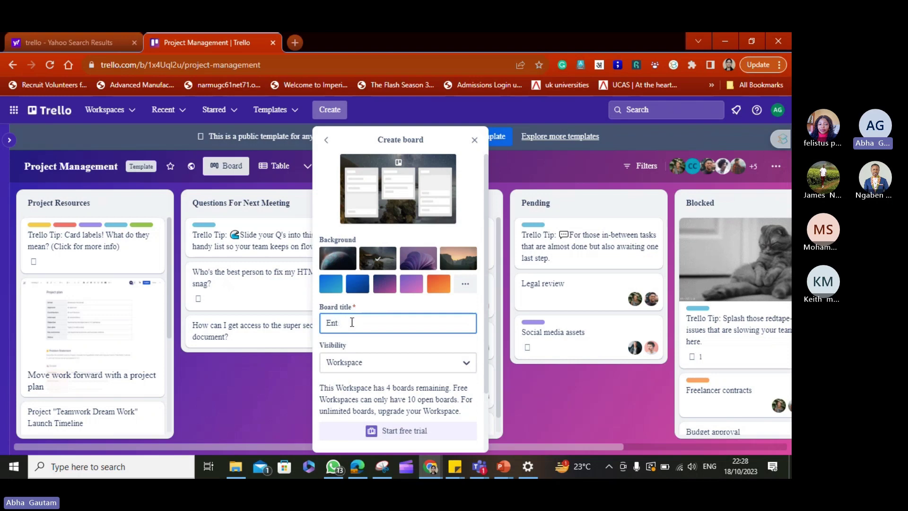
pyautogui.write('Team')
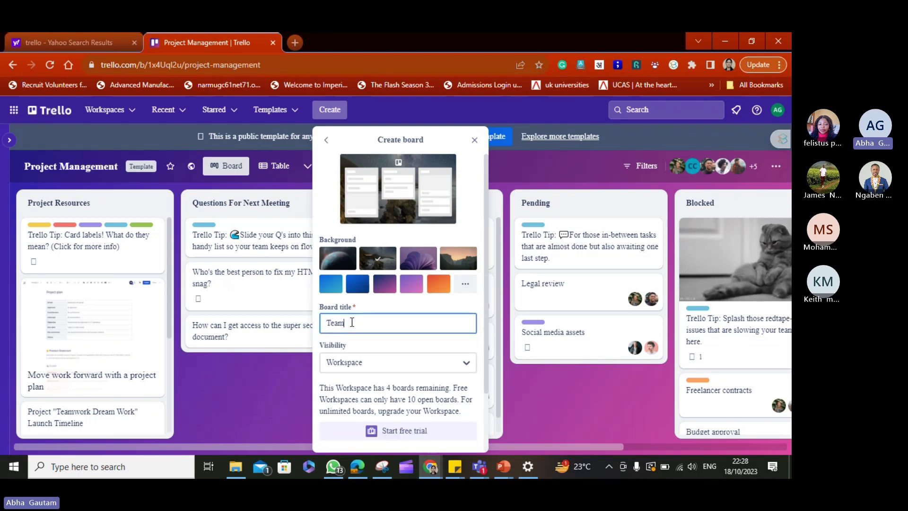
pyautogui.write(' Leadership')
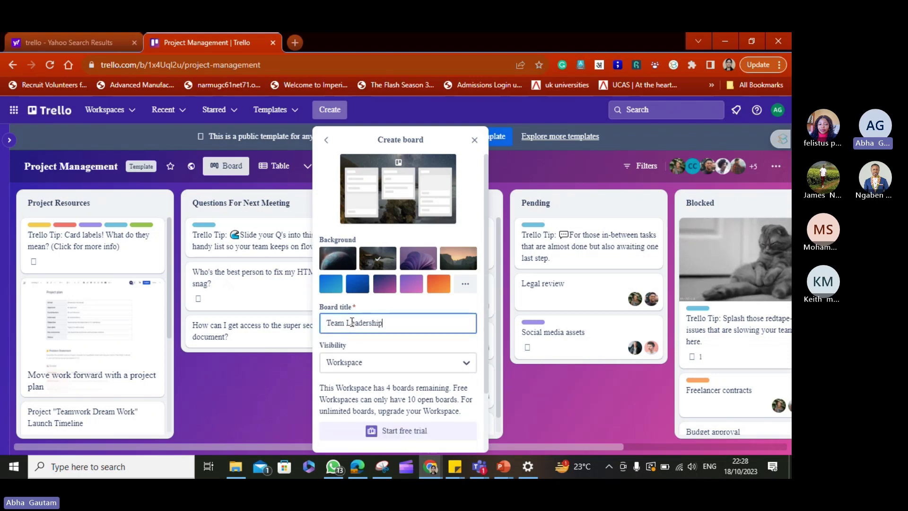
pyautogui.click(368, 369)
pyautogui.press('Down')
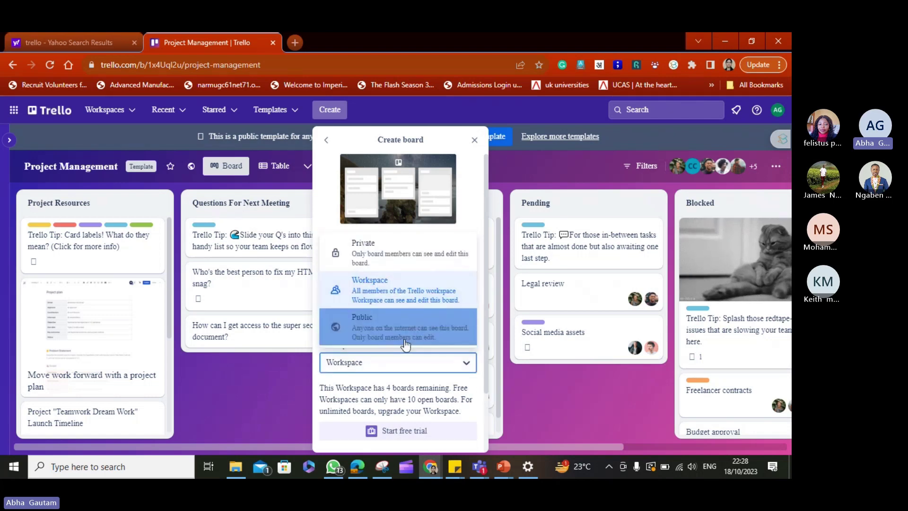
pyautogui.click(477, 376)
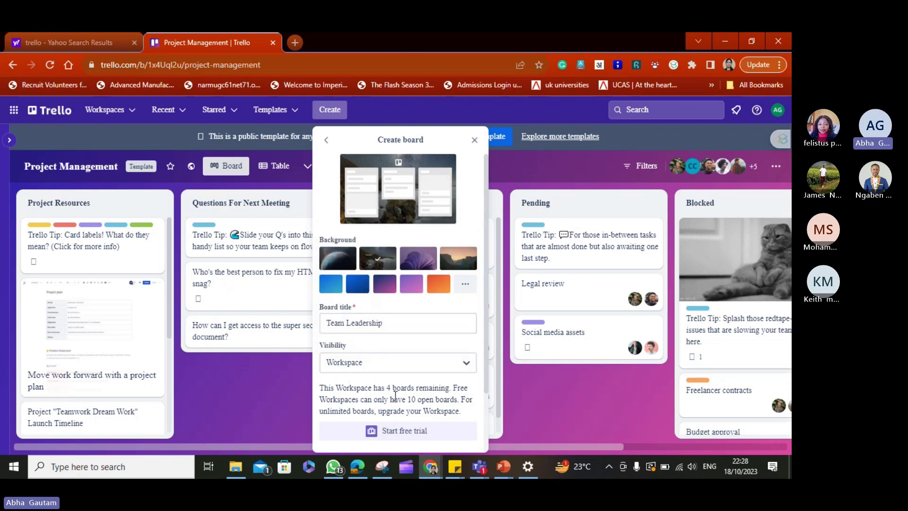
pyautogui.scroll(-2, 482, 371)
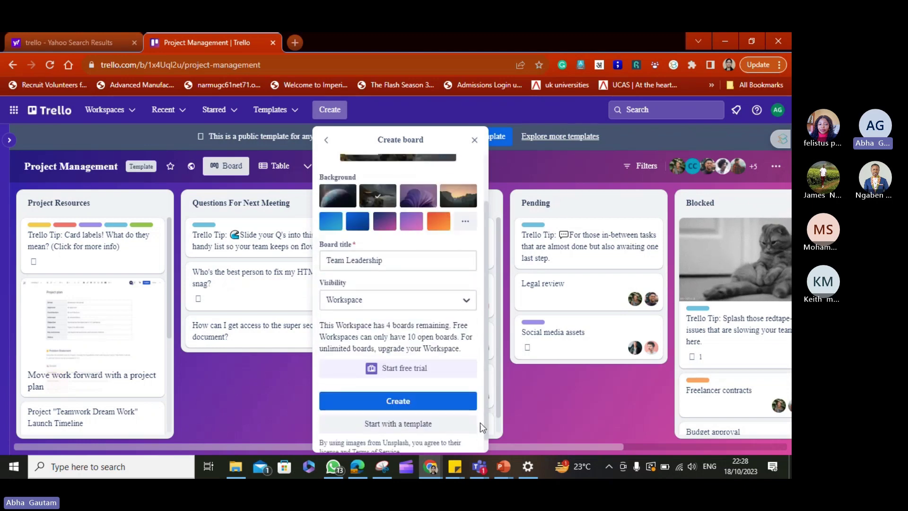
pyautogui.click(406, 400)
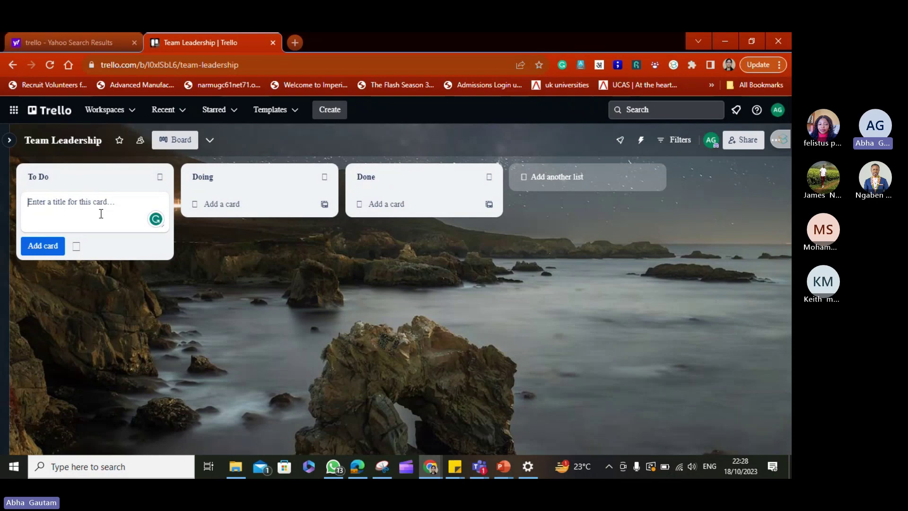
# Add 'Meeting at 8 am' and 'Presentation at 10 am' cards to To Do, then open 'Meeting at 8 am' to edit its description.
pyautogui.write('Meeting')
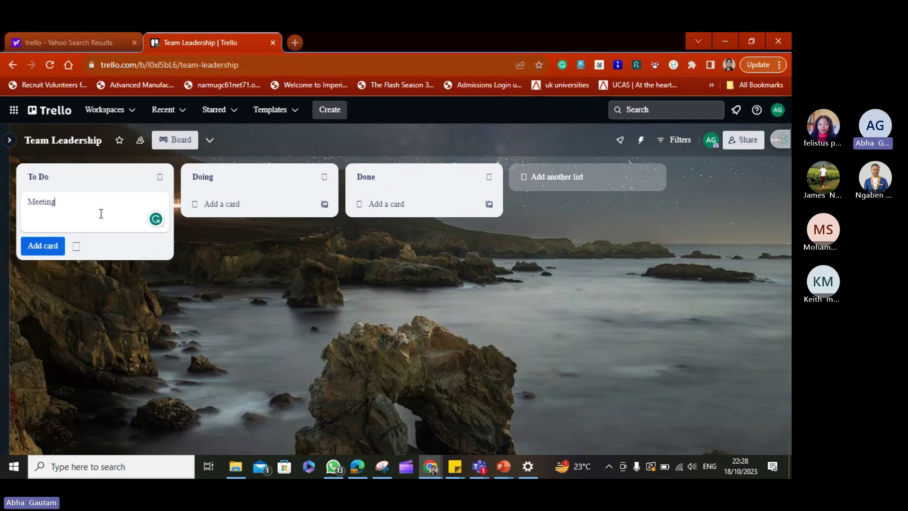
pyautogui.write(' at ')
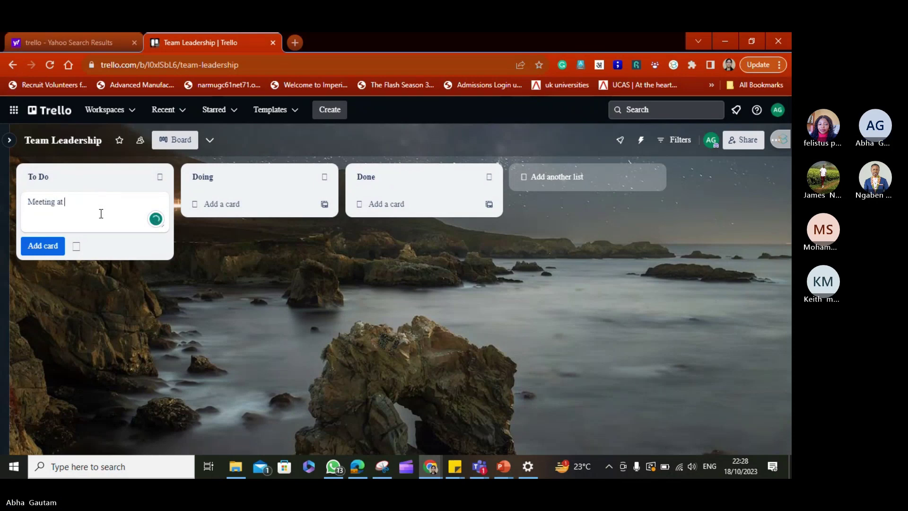
pyautogui.write('8 am')
pyautogui.click(50, 245)
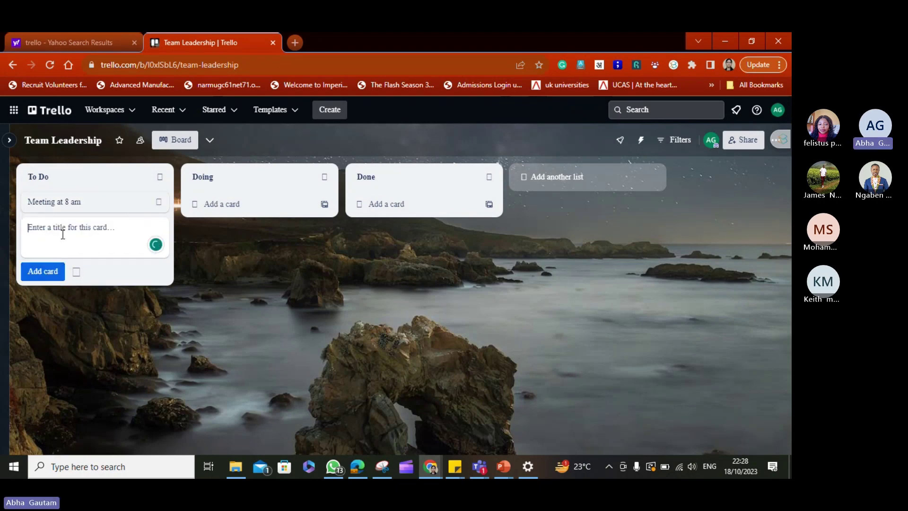
pyautogui.write('C')
pyautogui.press('BackSpace')
pyautogui.write('Presentation at 10 am')
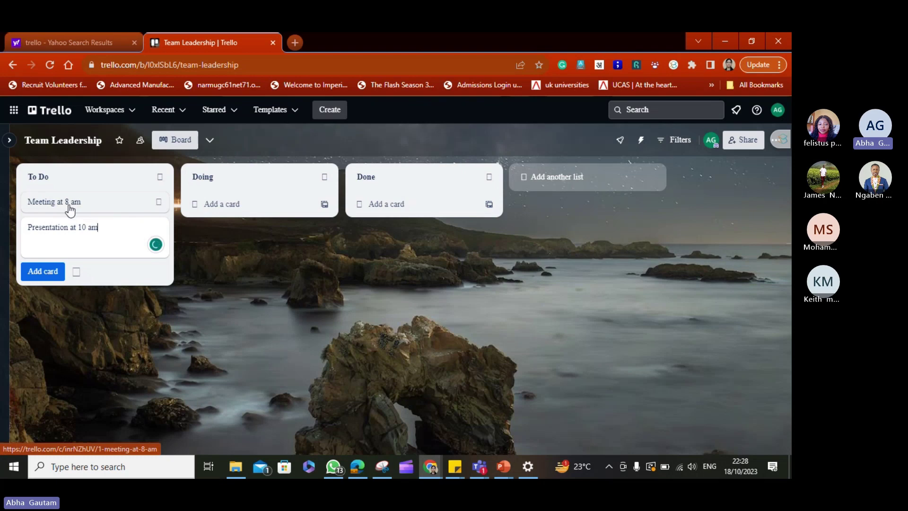
pyautogui.click(69, 208)
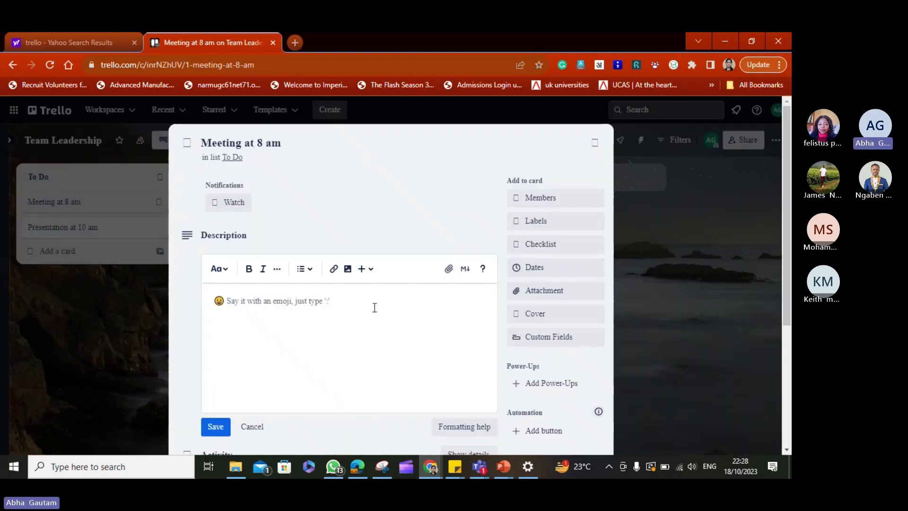
pyautogui.click(355, 322)
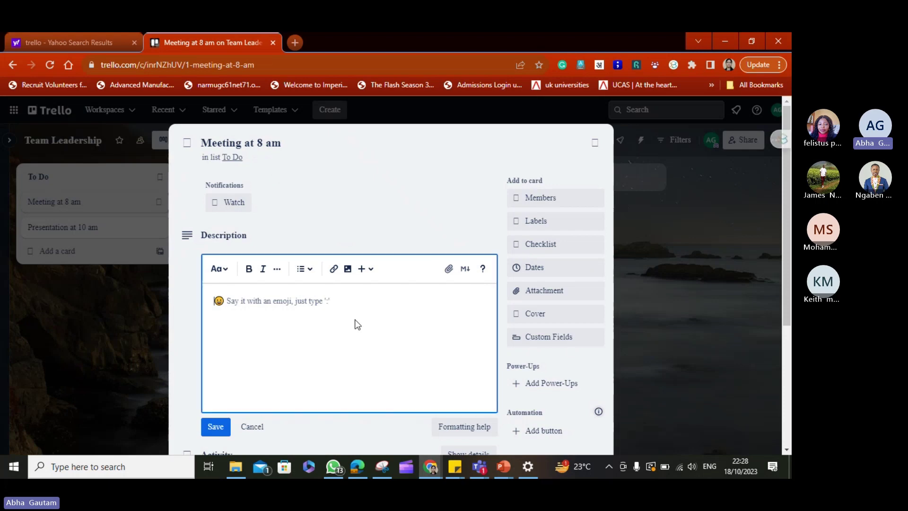
# Write the description 'Meeting with XYZ client.' with 'Key points' on a second line.
pyautogui.write('Meeting with X')
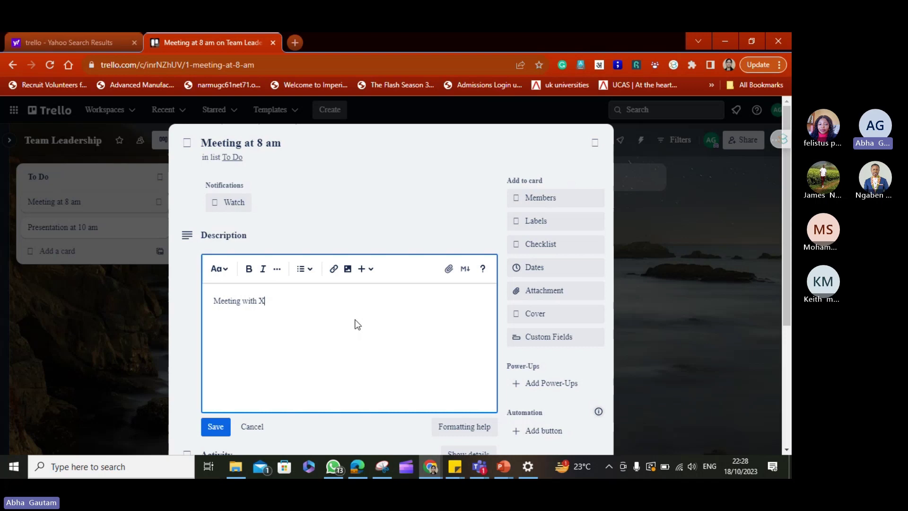
pyautogui.write('YZ client.')
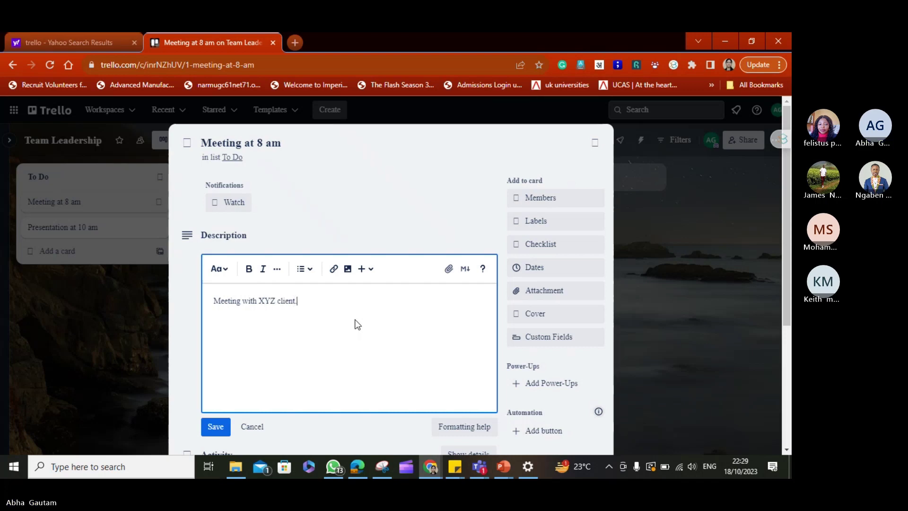
pyautogui.press('Return')
pyautogui.write('Key')
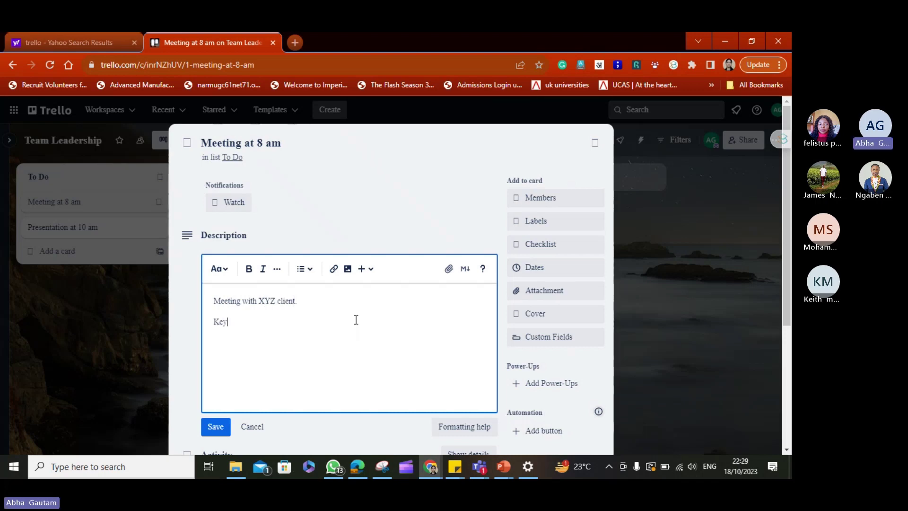
pyautogui.write(' points :100:')
pyautogui.press('BackSpace')
pyautogui.press('BackSpace')
# Assign the board member to the Meeting at 8 am card.
pyautogui.click(523, 198)
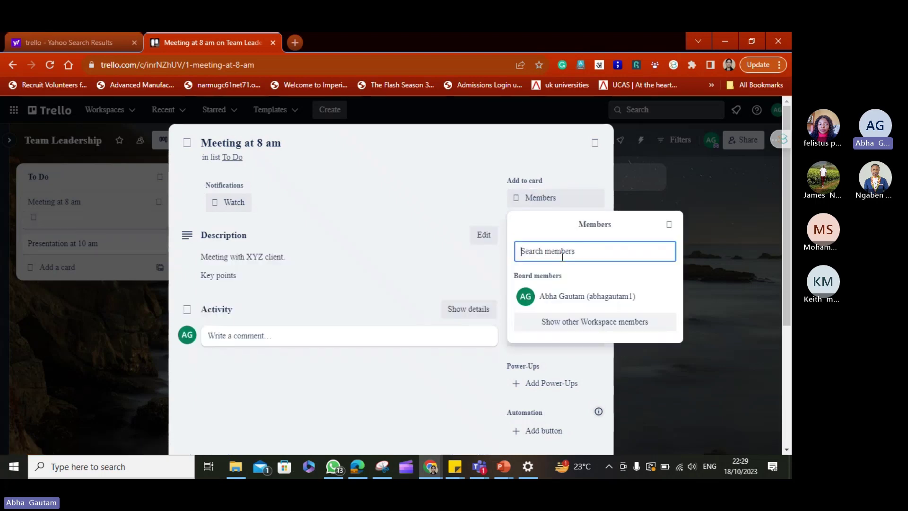
pyautogui.click(557, 300)
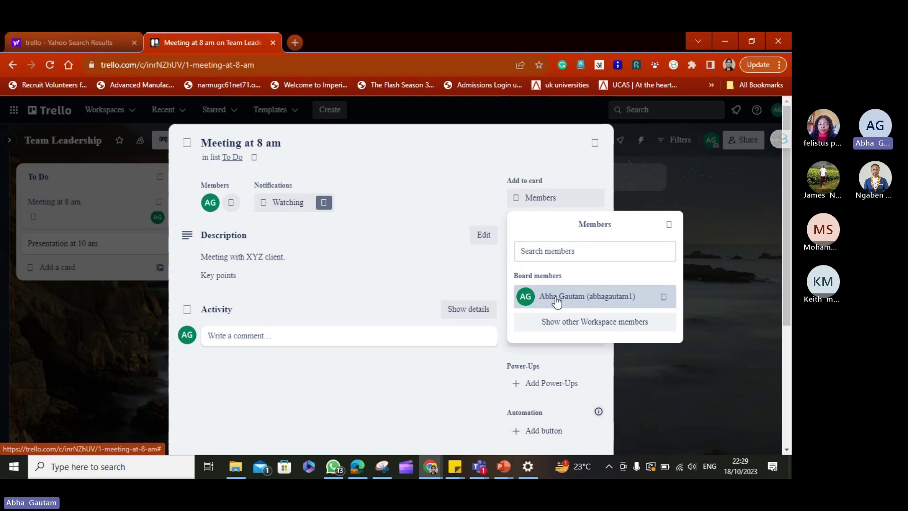
pyautogui.click(402, 183)
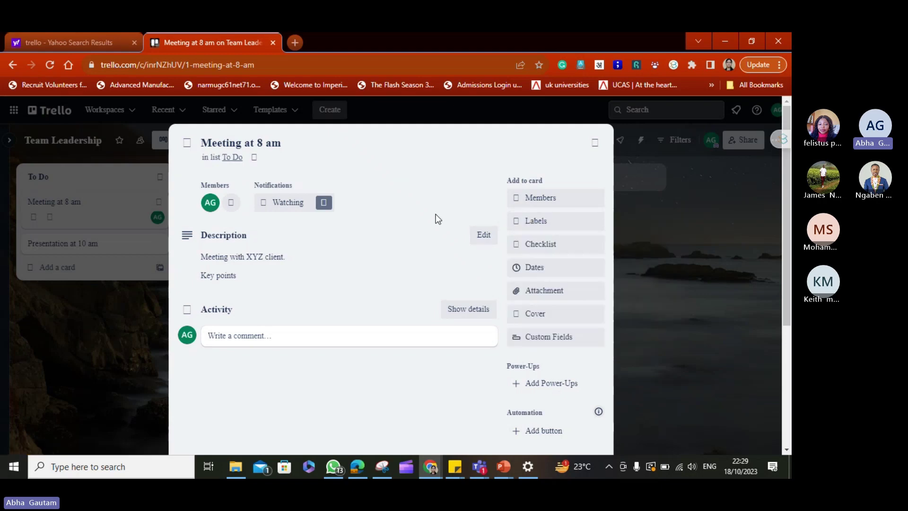
pyautogui.click(529, 228)
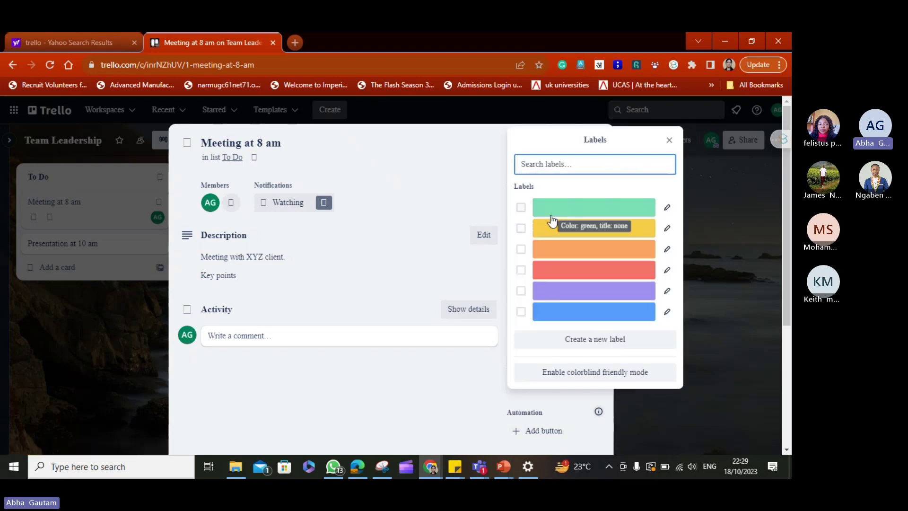
# Create a light-blue 'Priority 1' label and apply it to the card.
pyautogui.click(595, 340)
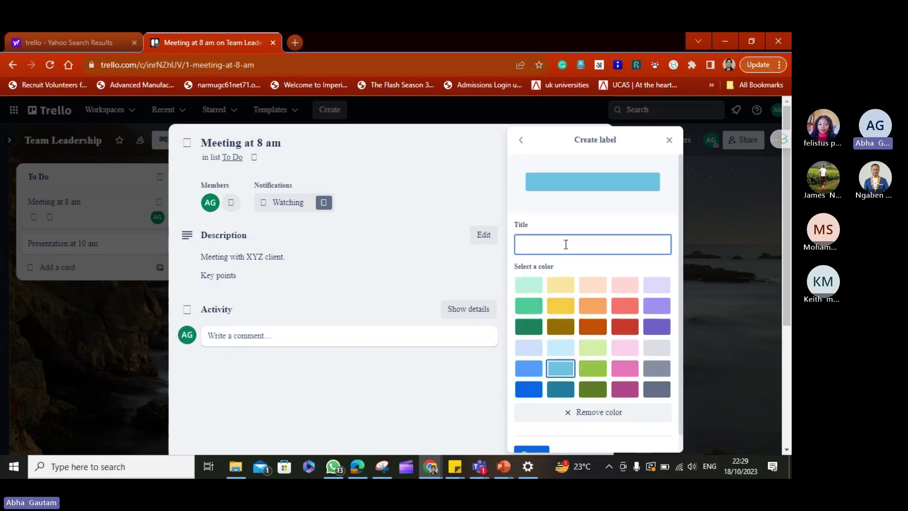
pyautogui.write('Prio')
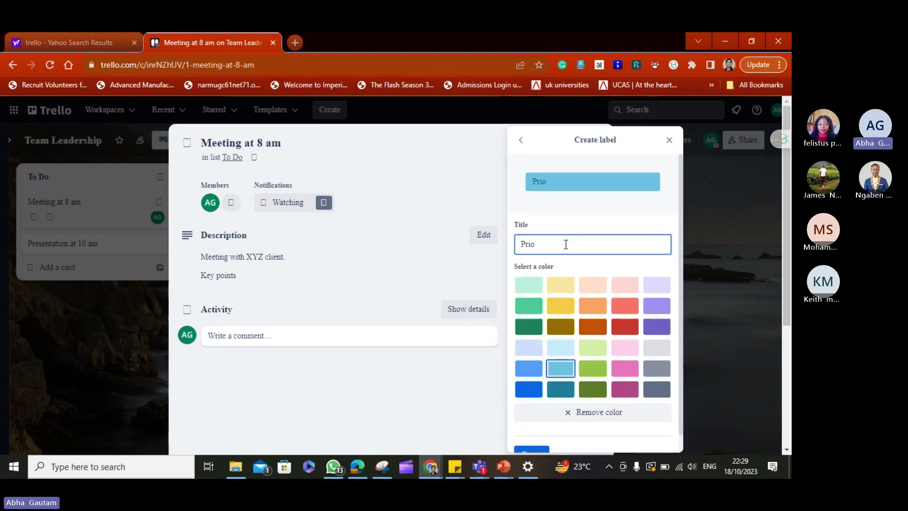
pyautogui.write('rity 1')
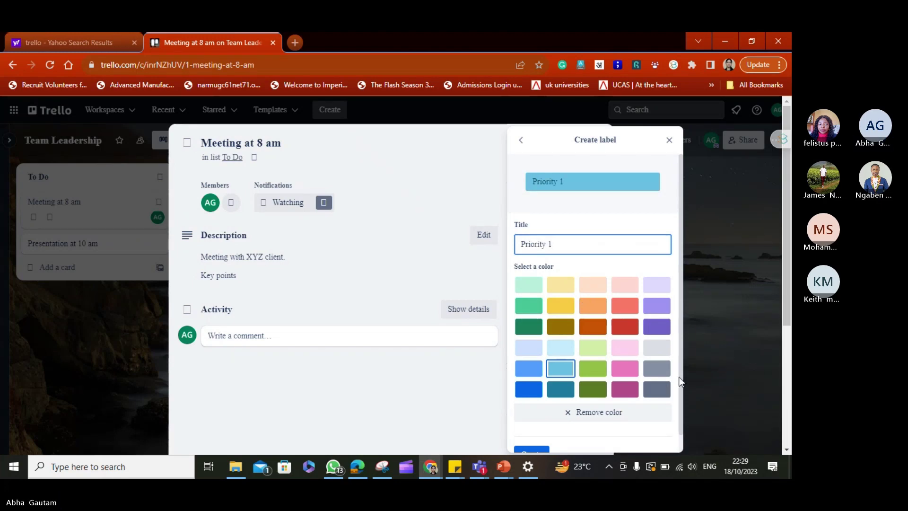
pyautogui.moveTo(680, 413); pyautogui.dragTo(682, 430)
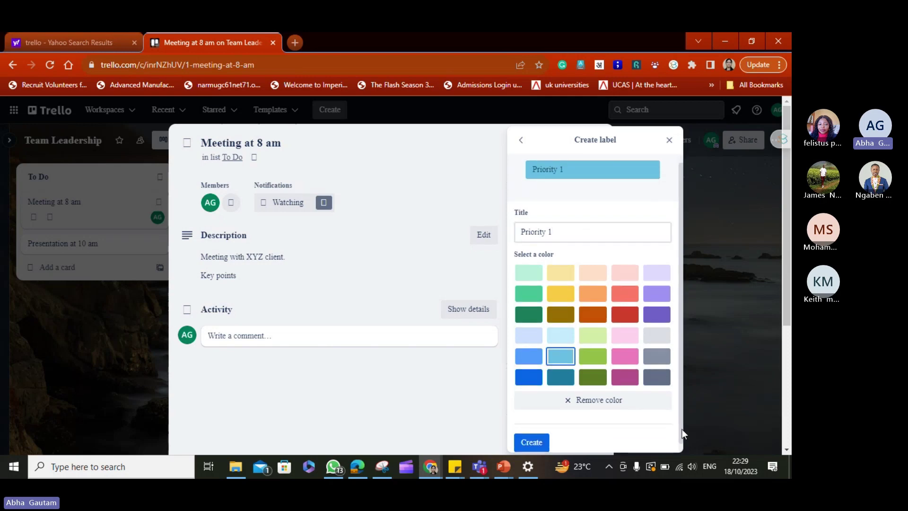
pyautogui.click(527, 436)
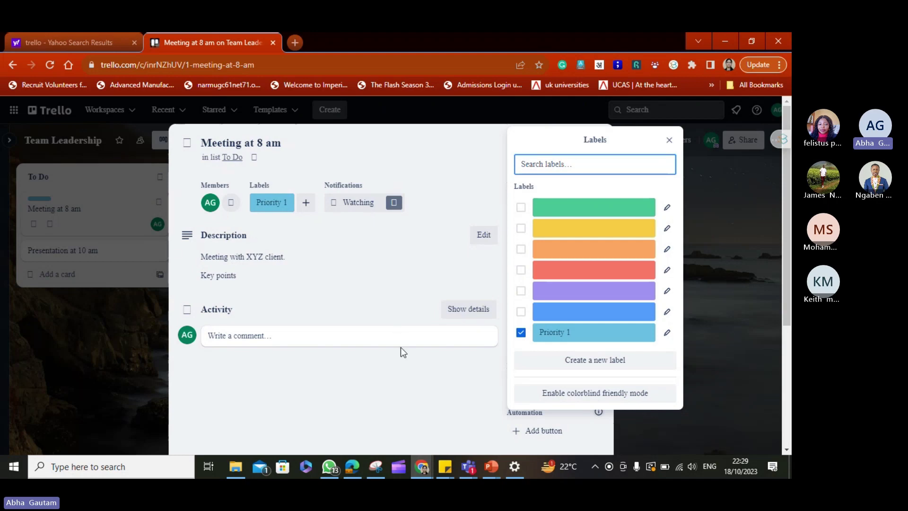
pyautogui.click(669, 140)
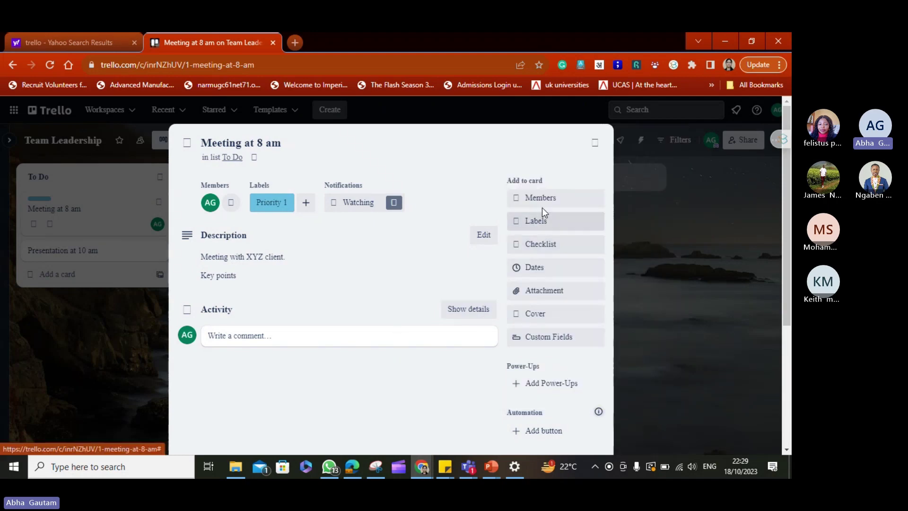
# Add a checklist titled 'Minutes of Meeting' to the card.
pyautogui.click(541, 244)
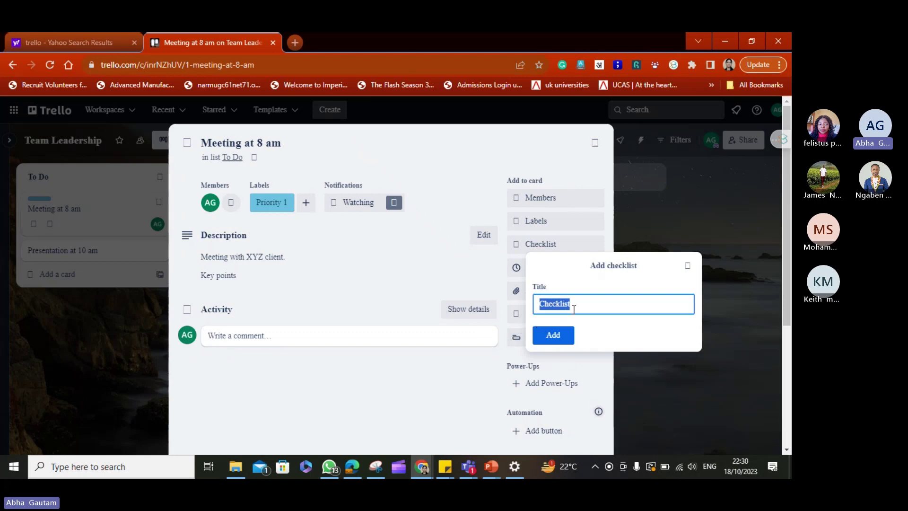
pyautogui.click(574, 309)
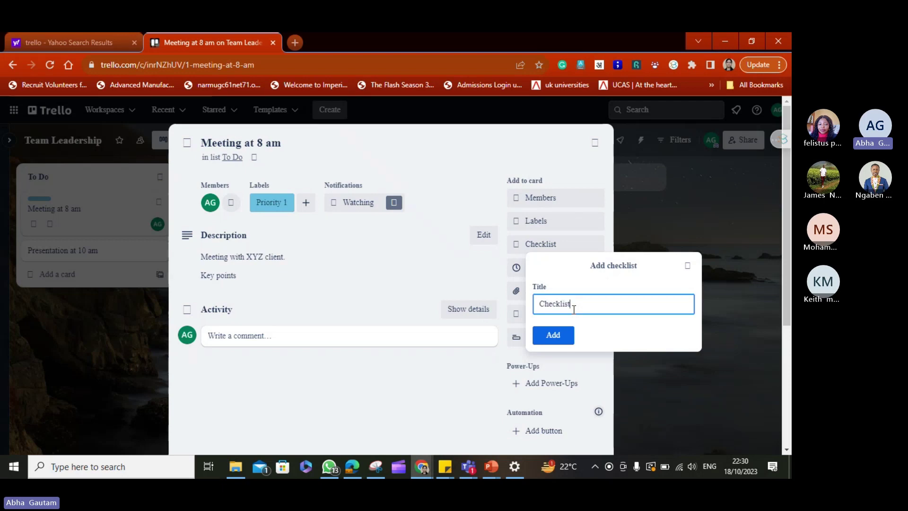
pyautogui.doubleClick(567, 306)
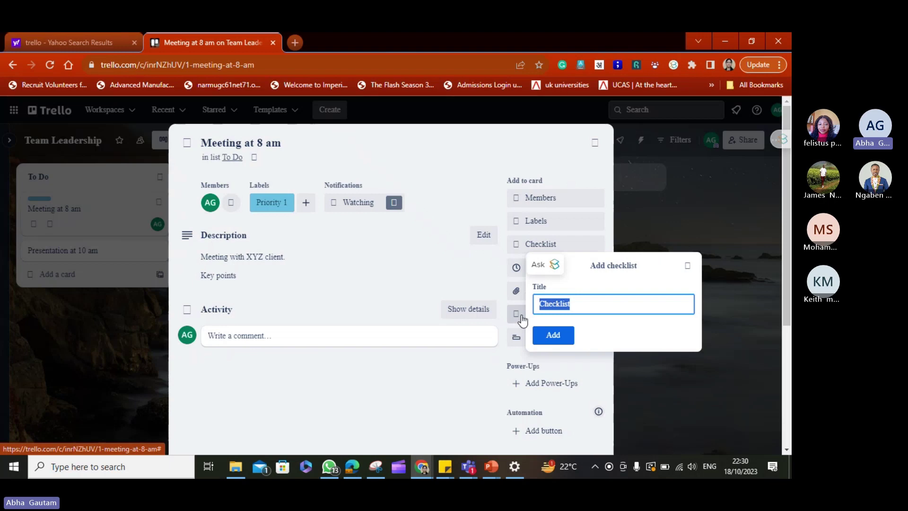
pyautogui.write('Note')
pyautogui.press('BackSpace')
pyautogui.press('BackSpace')
pyautogui.press('BackSpace')
pyautogui.write('Minutes of Metting')
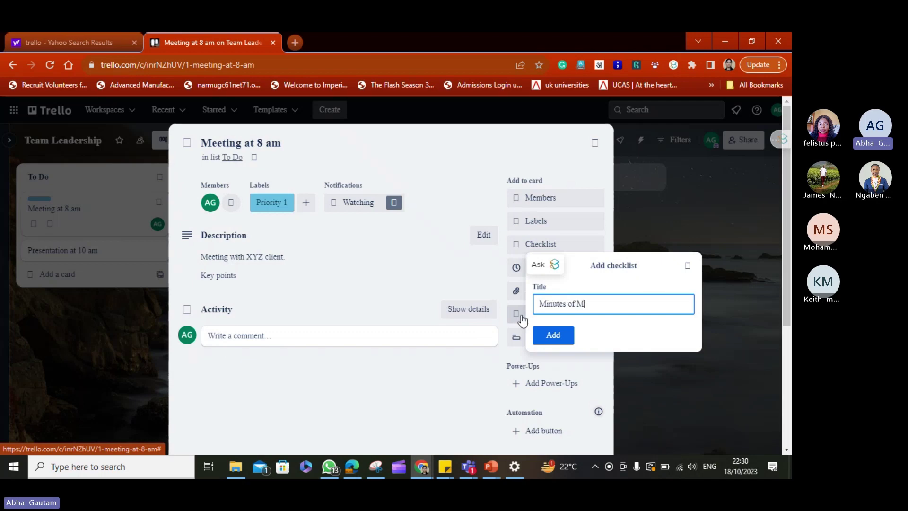
pyautogui.press('BackSpace')
pyautogui.press('BackSpace')
pyautogui.press('BackSpace')
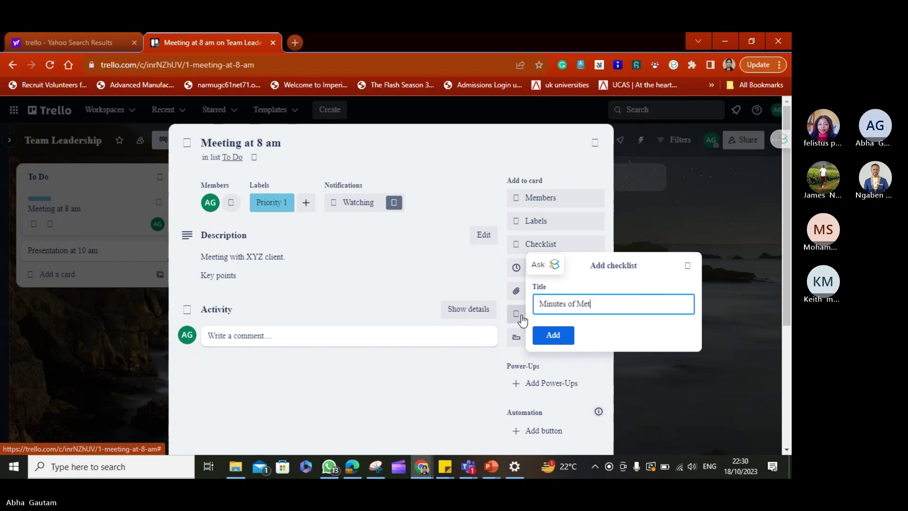
pyautogui.write('ti')
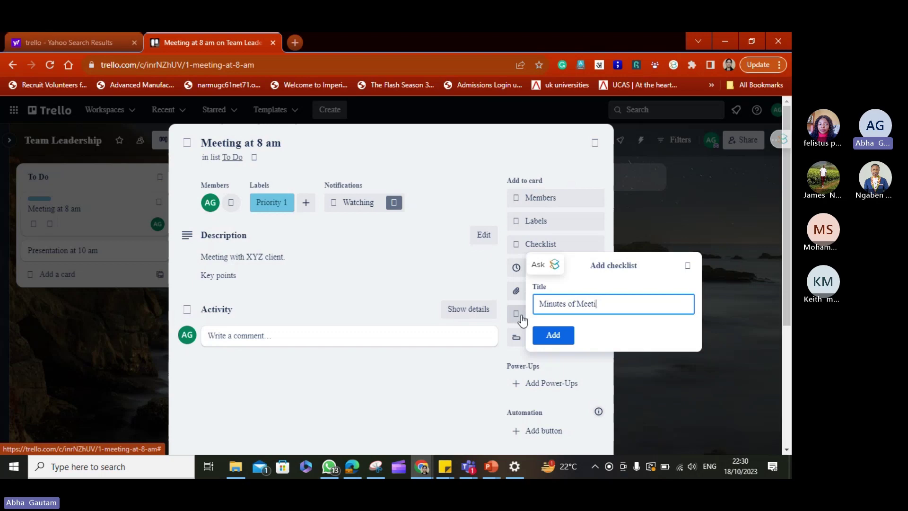
pyautogui.write('ng')
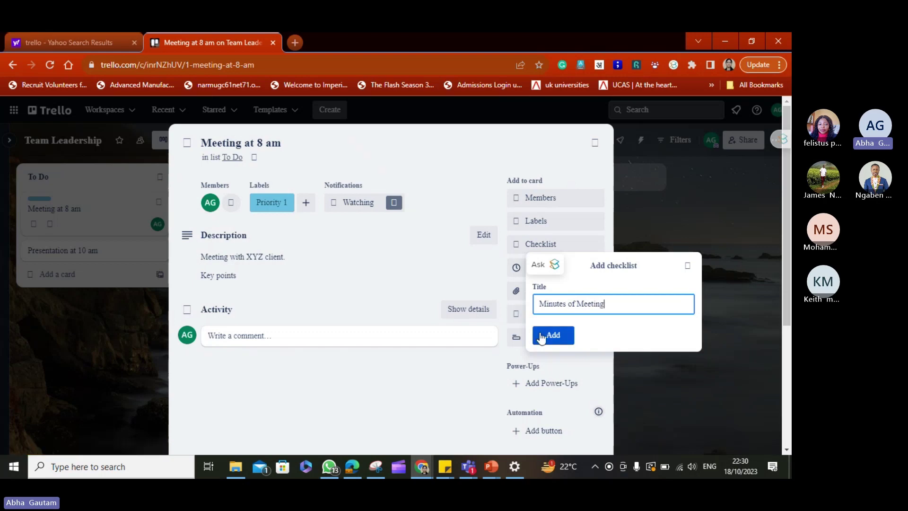
pyautogui.click(542, 337)
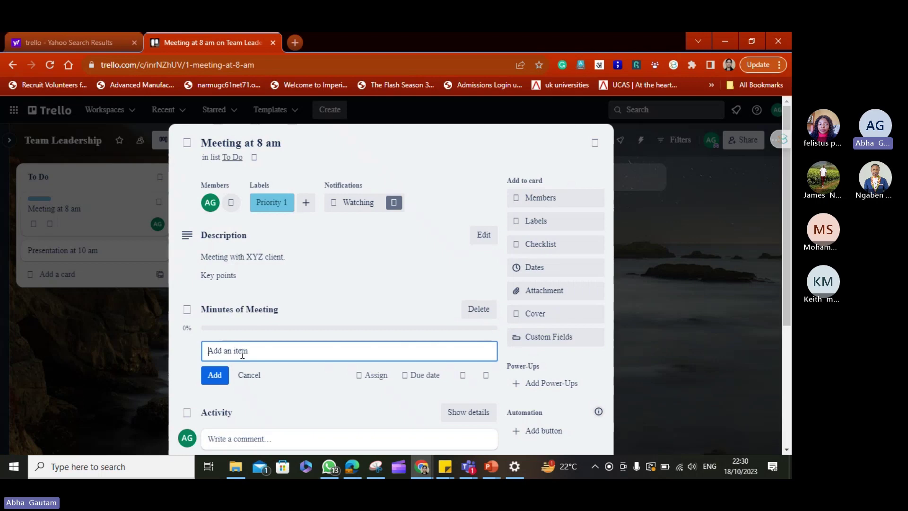
# Add checklist items 'MOM during the meeting' and 'Summary', ticking off the first.
pyautogui.write('MOM a')
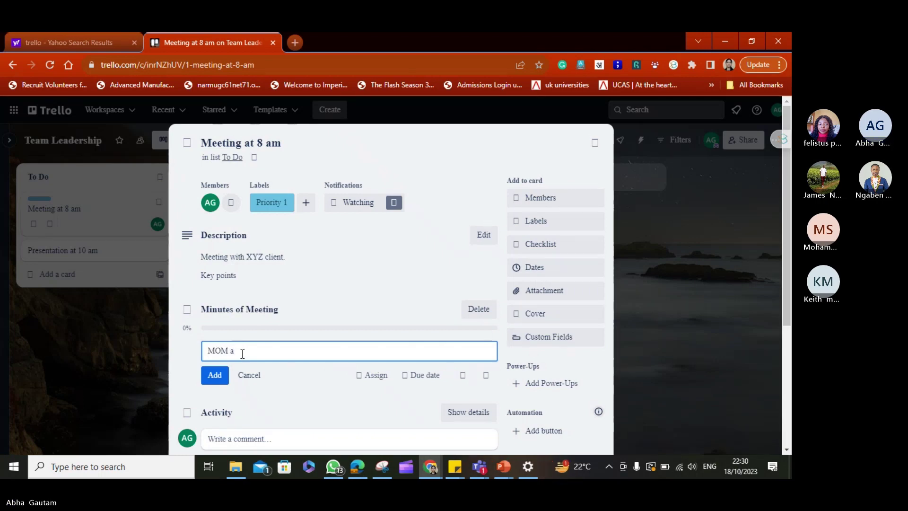
pyautogui.press('BackSpace')
pyautogui.write('dur')
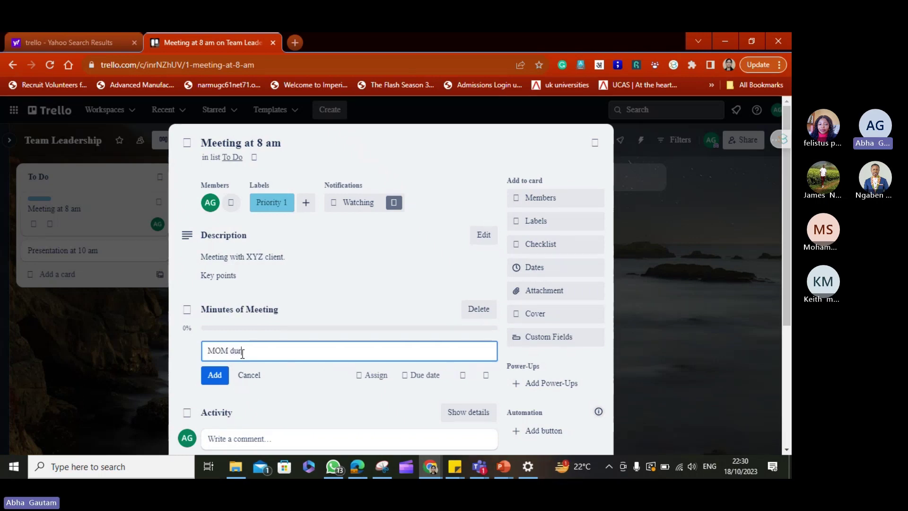
pyautogui.write('ing the meeting')
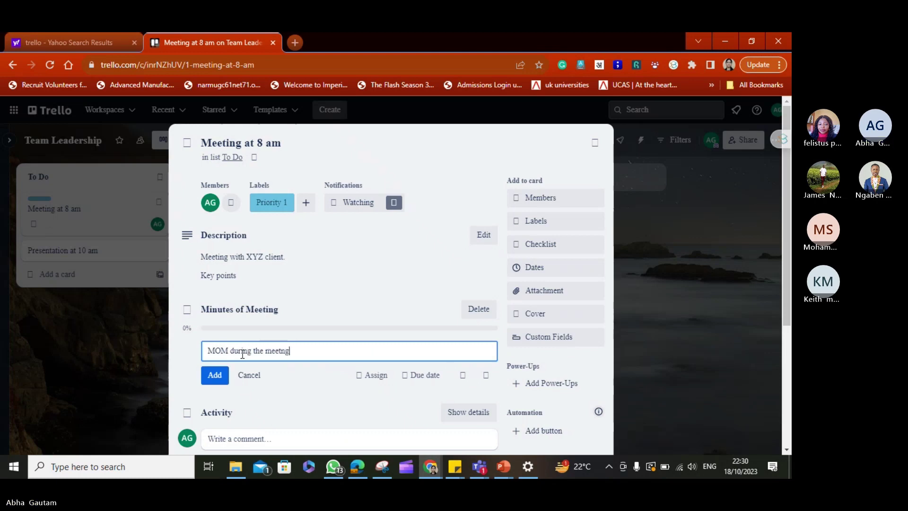
pyautogui.press('BackSpace')
pyautogui.press('BackSpace')
pyautogui.press('BackSpace')
pyautogui.write('ing')
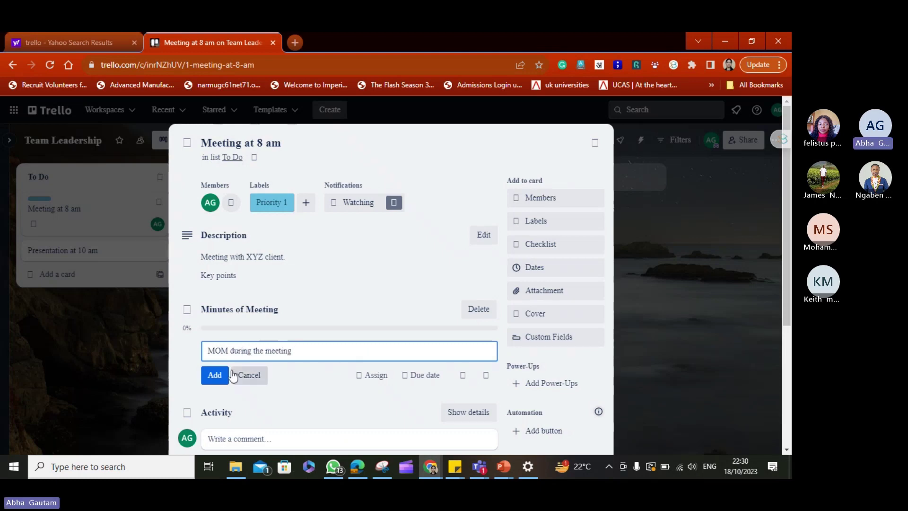
pyautogui.click(227, 375)
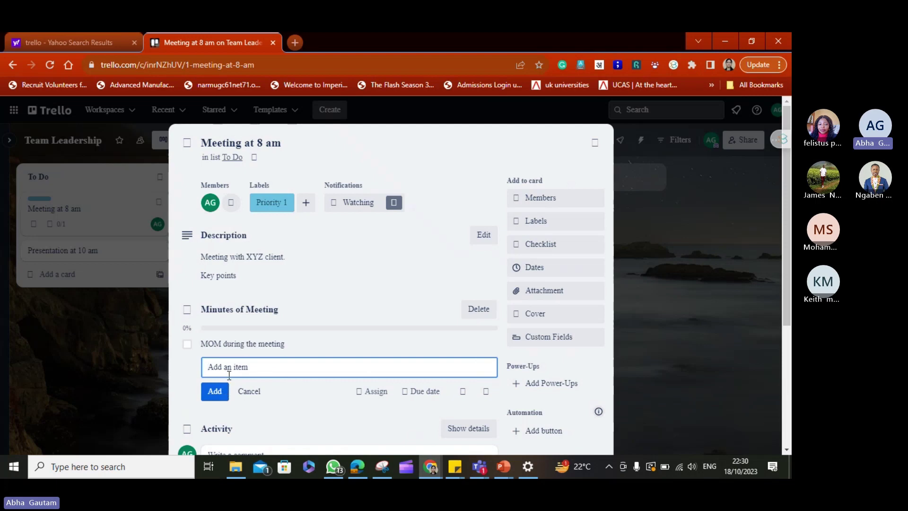
pyautogui.write('Summary')
pyautogui.click(217, 399)
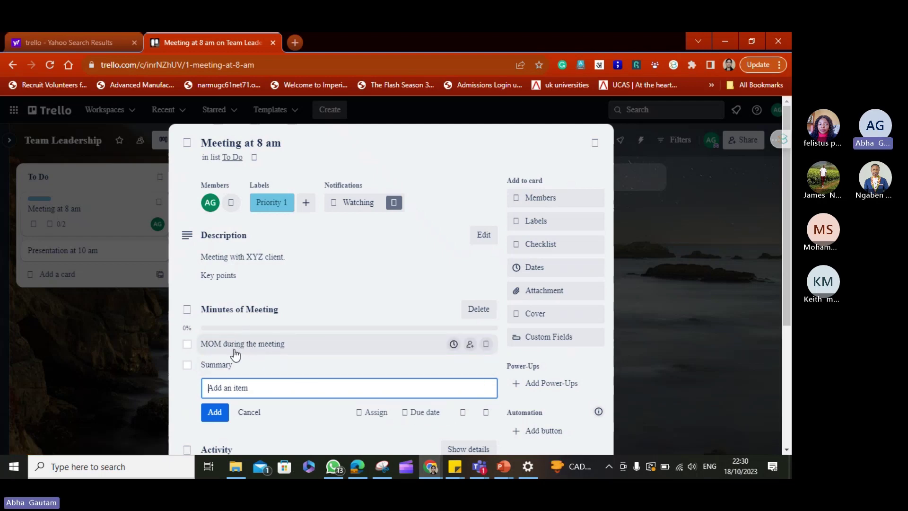
pyautogui.click(187, 345)
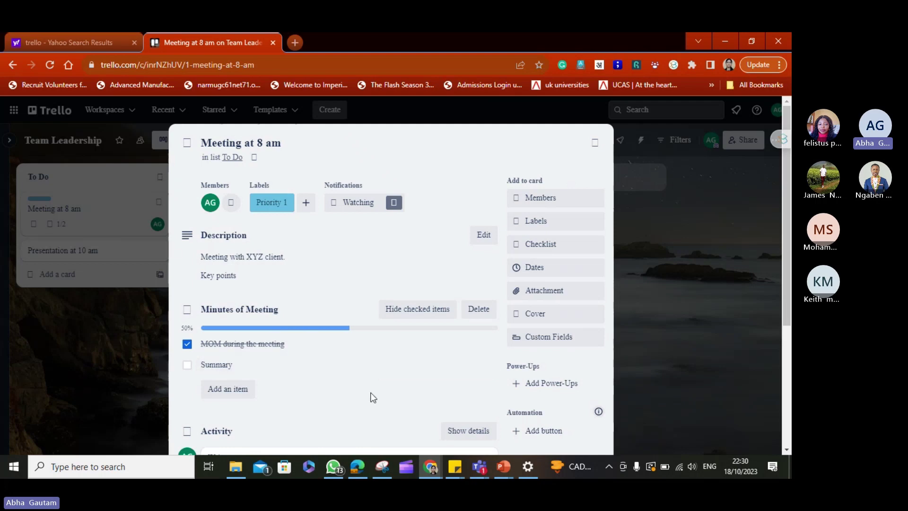
pyautogui.click(416, 371)
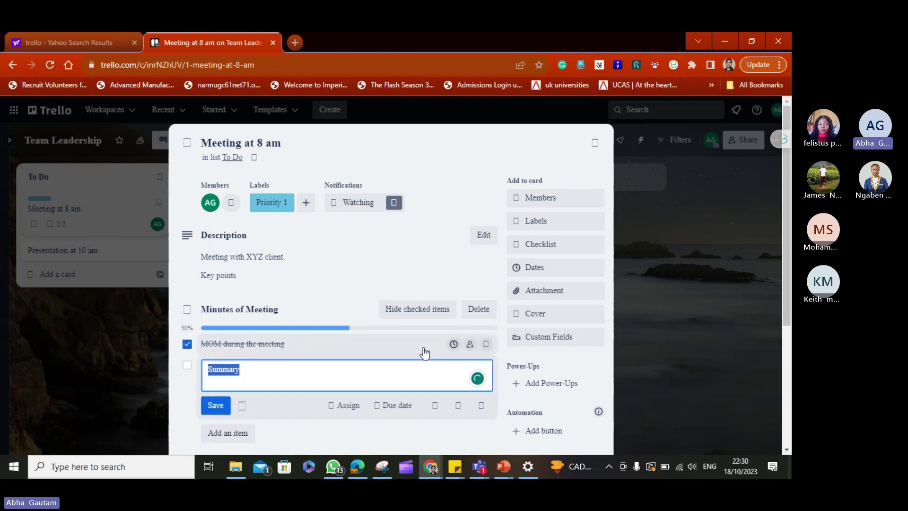
# Start a comment with '@' and dismiss the mention suggestions without posting anything.
pyautogui.click(388, 283)
pyautogui.scroll(-4, 387, 282)
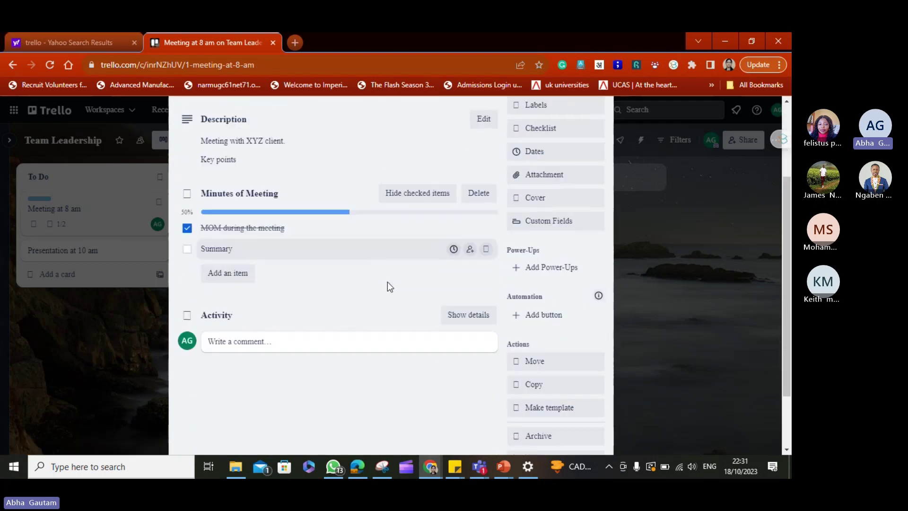
pyautogui.click(328, 297)
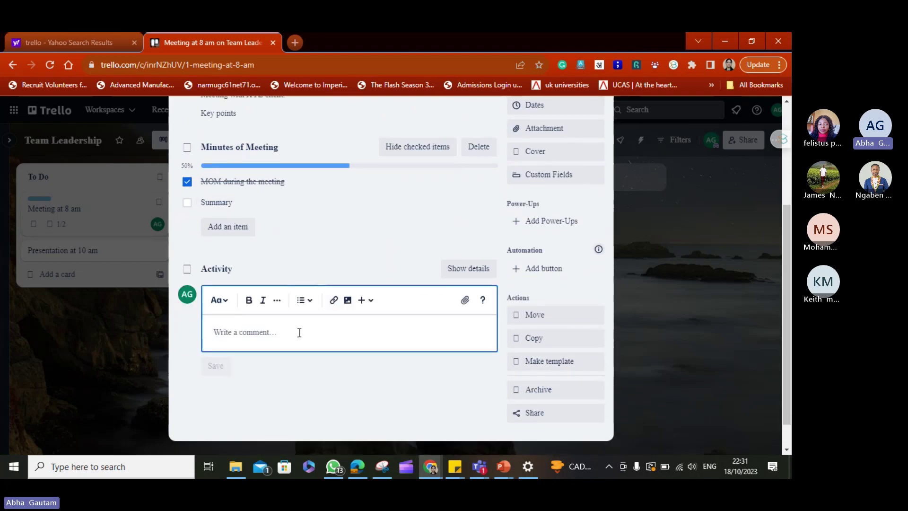
pyautogui.write('@')
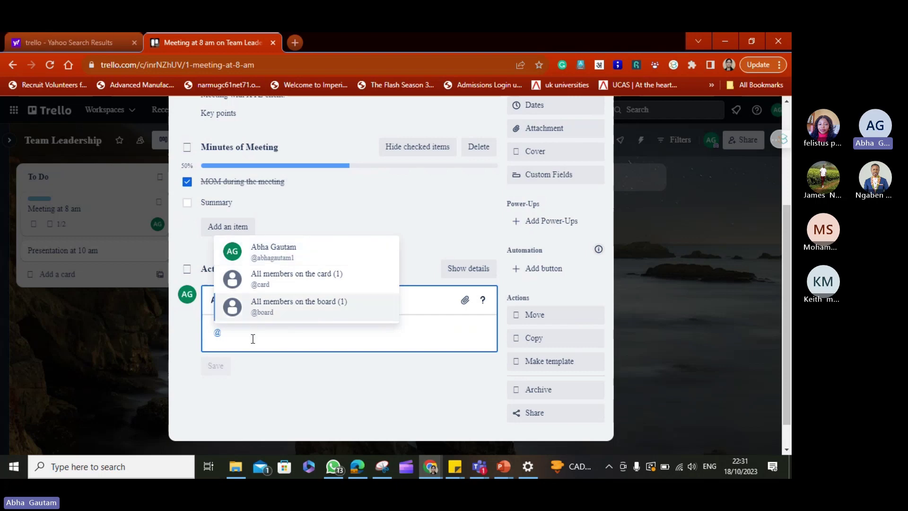
pyautogui.click(343, 424)
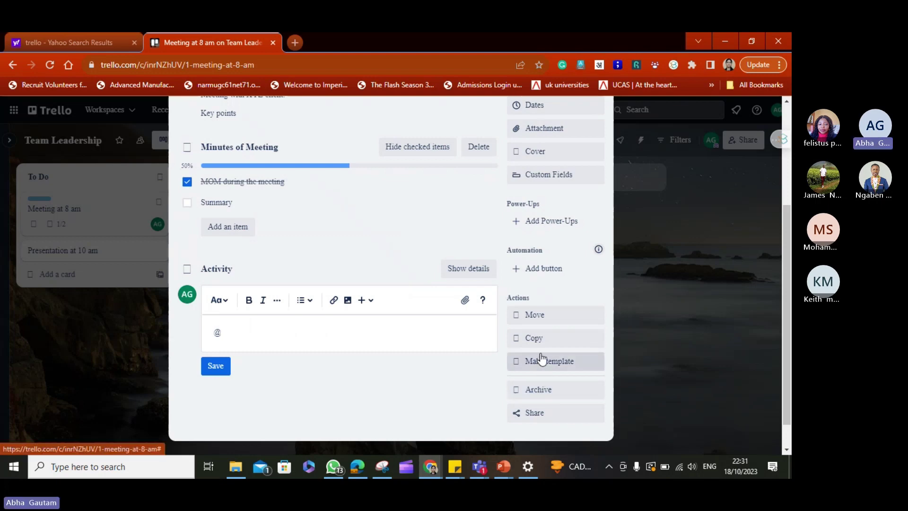
# Open and dismiss the attachment options, then close the Meeting at 8 am card.
pyautogui.scroll(1, 444, 246)
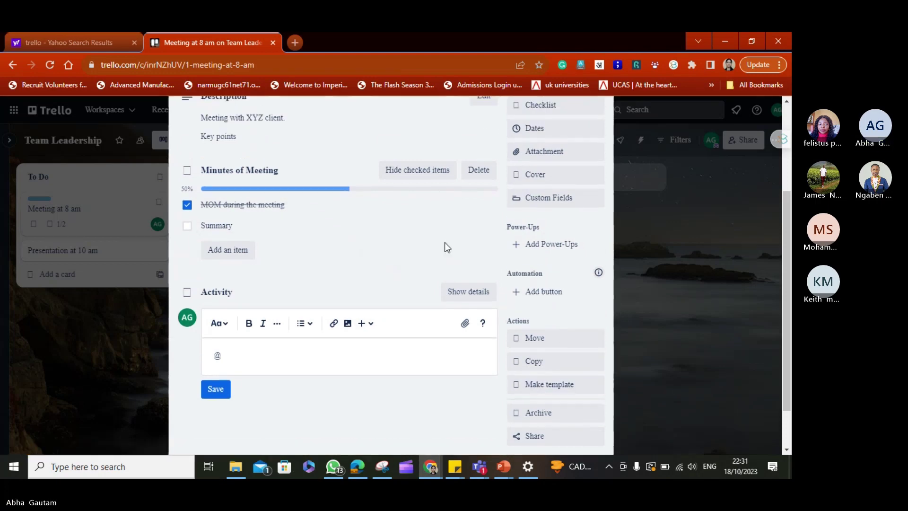
pyautogui.scroll(3, 445, 243)
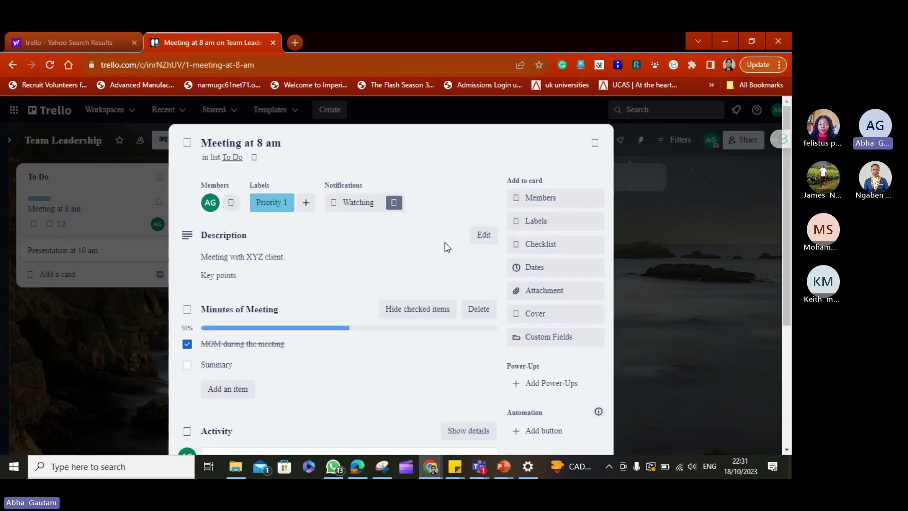
pyautogui.click(547, 289)
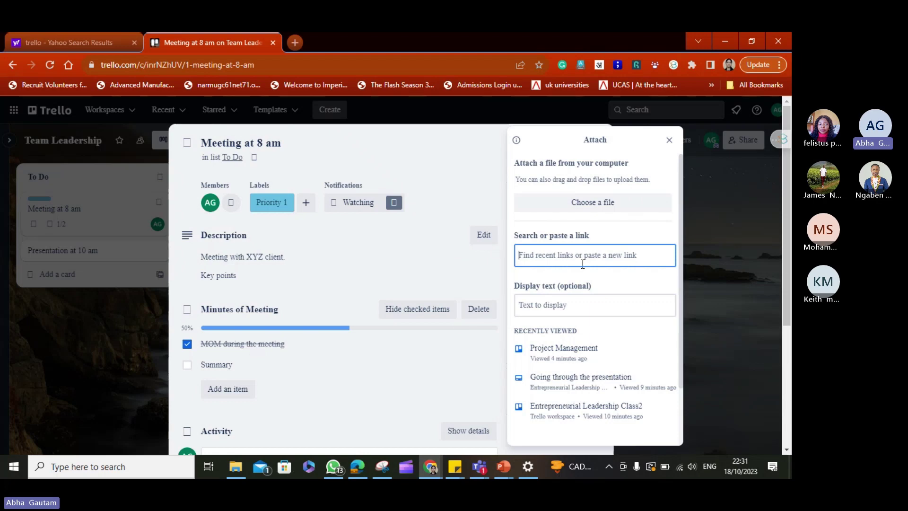
pyautogui.click(669, 140)
pyautogui.click(596, 149)
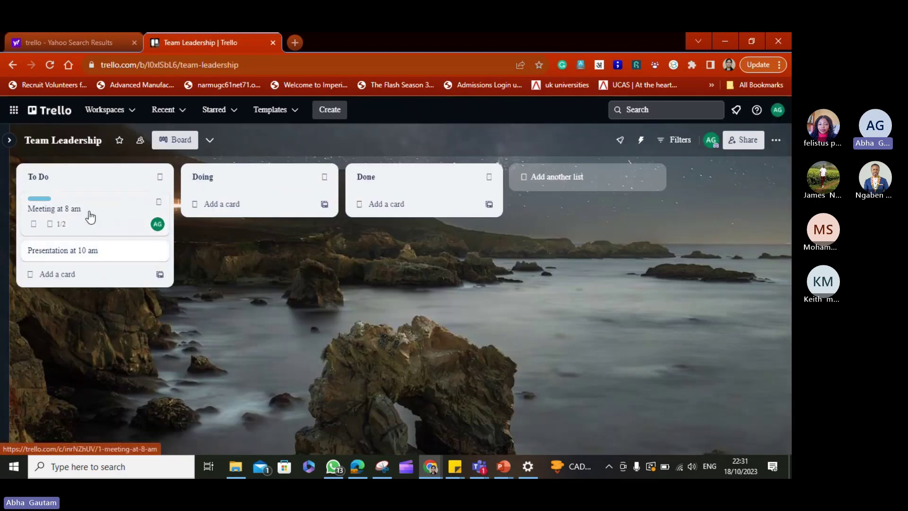
# Drag 'Meeting at 8 am' from its list to Doing, then to Done, and minimize Chrome to show Teams.
pyautogui.moveTo(90, 217); pyautogui.dragTo(245, 207)
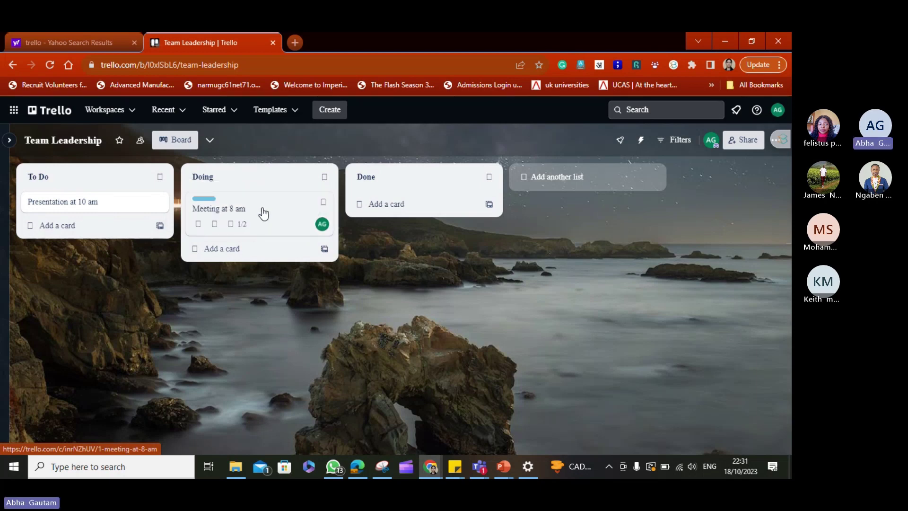
pyautogui.moveTo(264, 213); pyautogui.dragTo(395, 207)
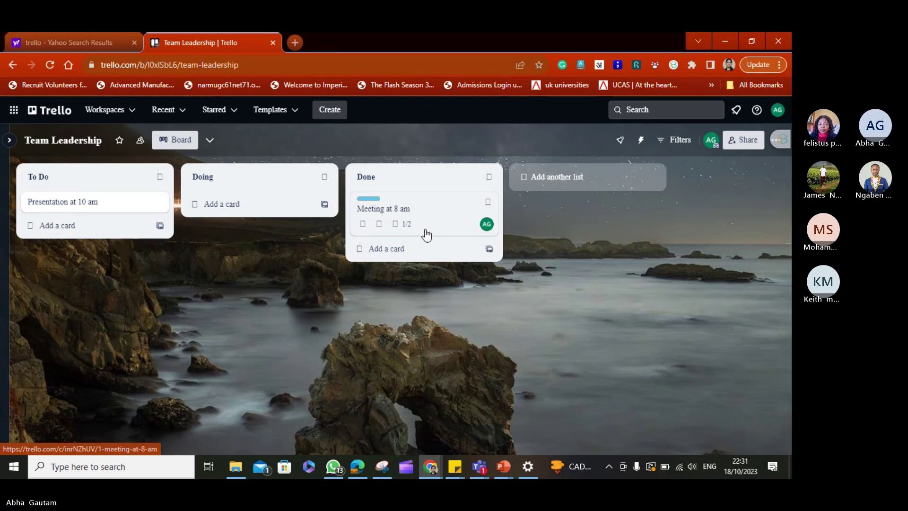
pyautogui.click(723, 43)
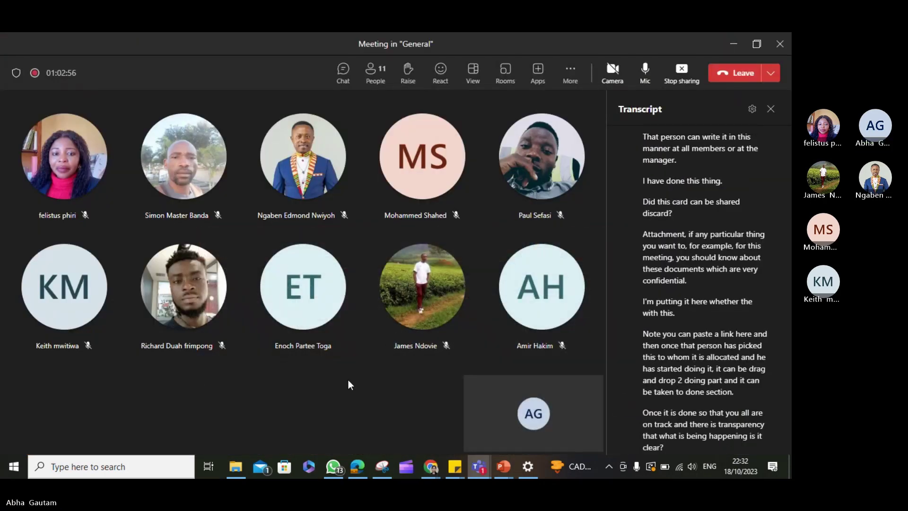